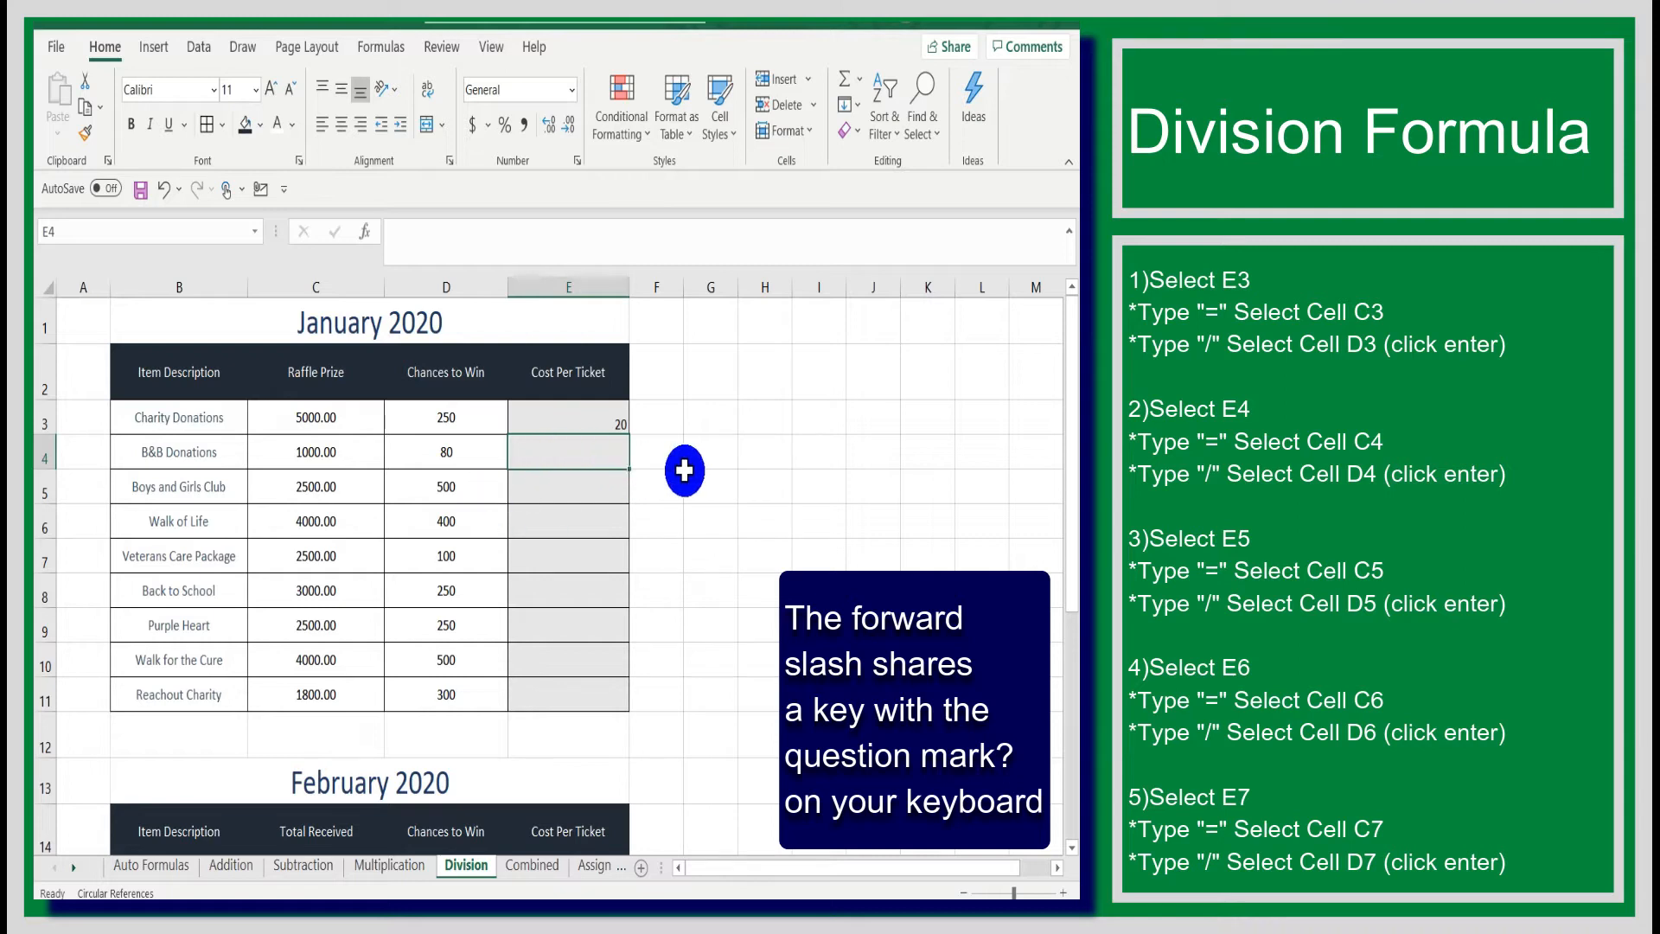
Calculate the January B&B Donations cost per ticket in E4 by dividing C4 by D4
type("=")
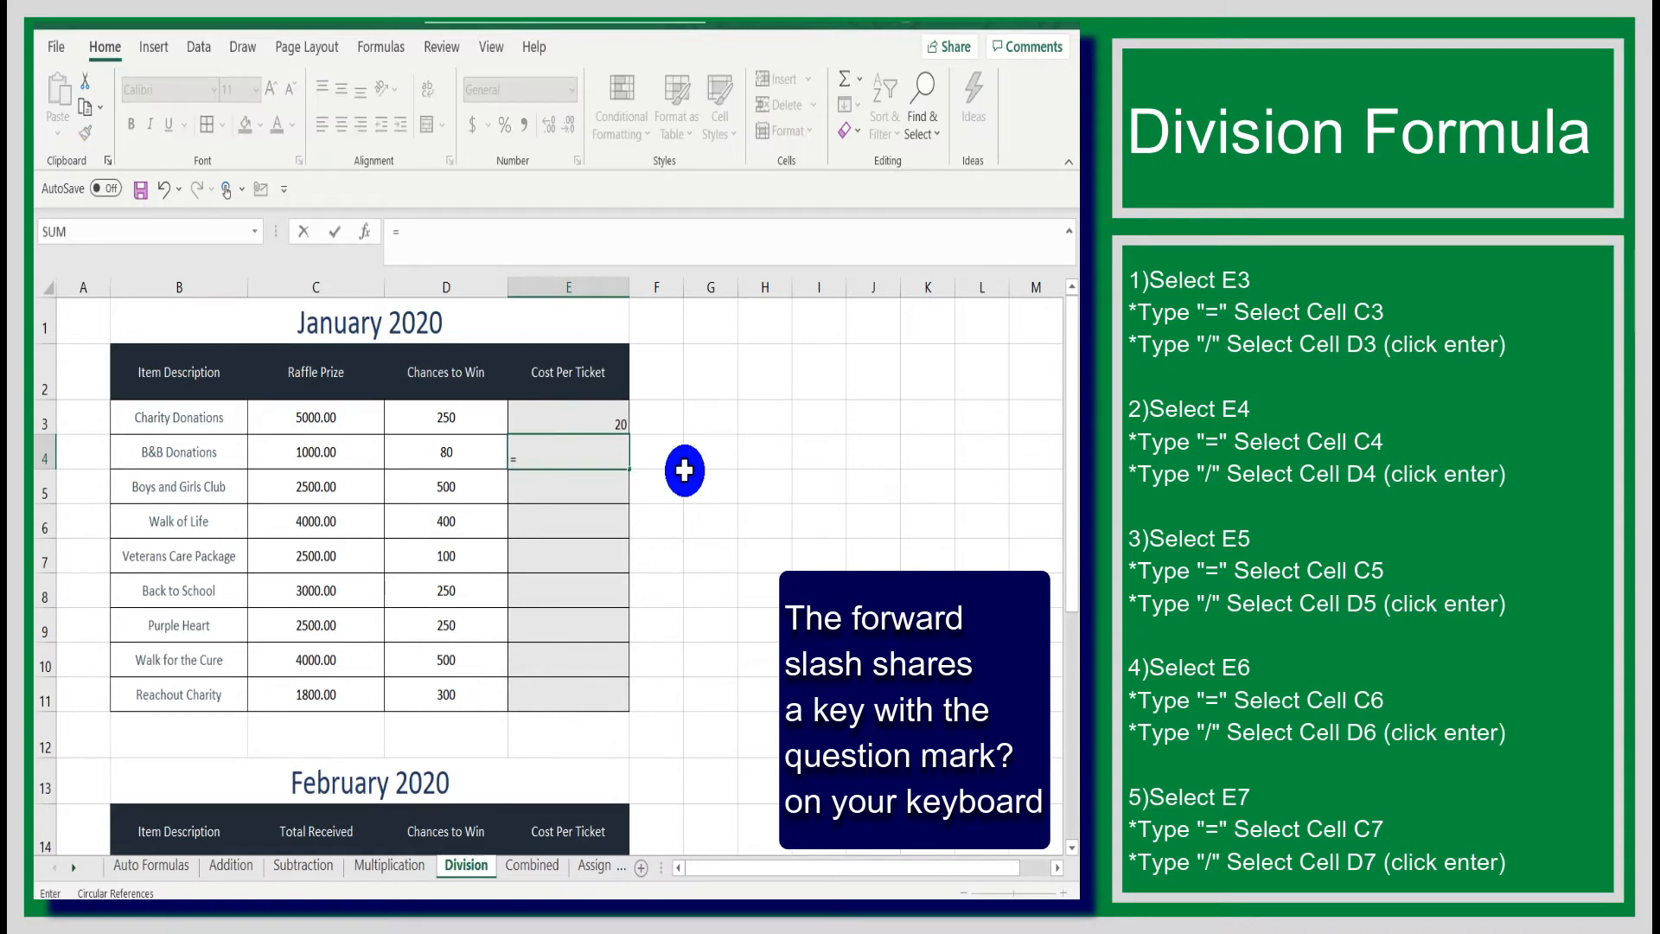
left_click(335, 448)
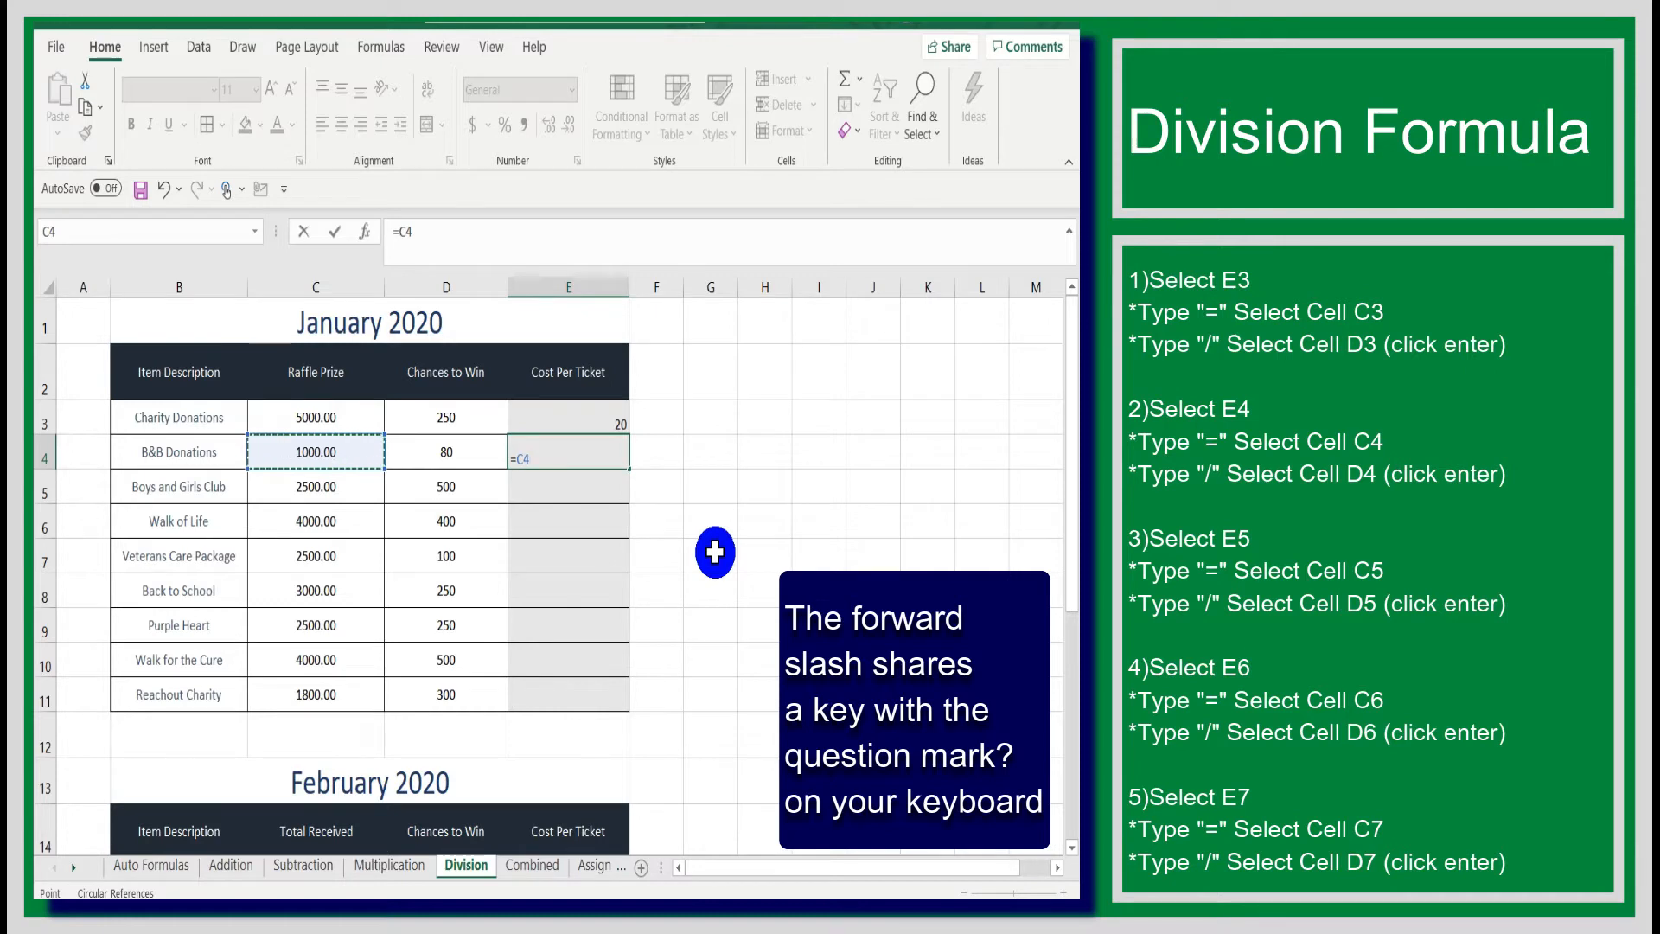
type("/")
left_click(470, 449)
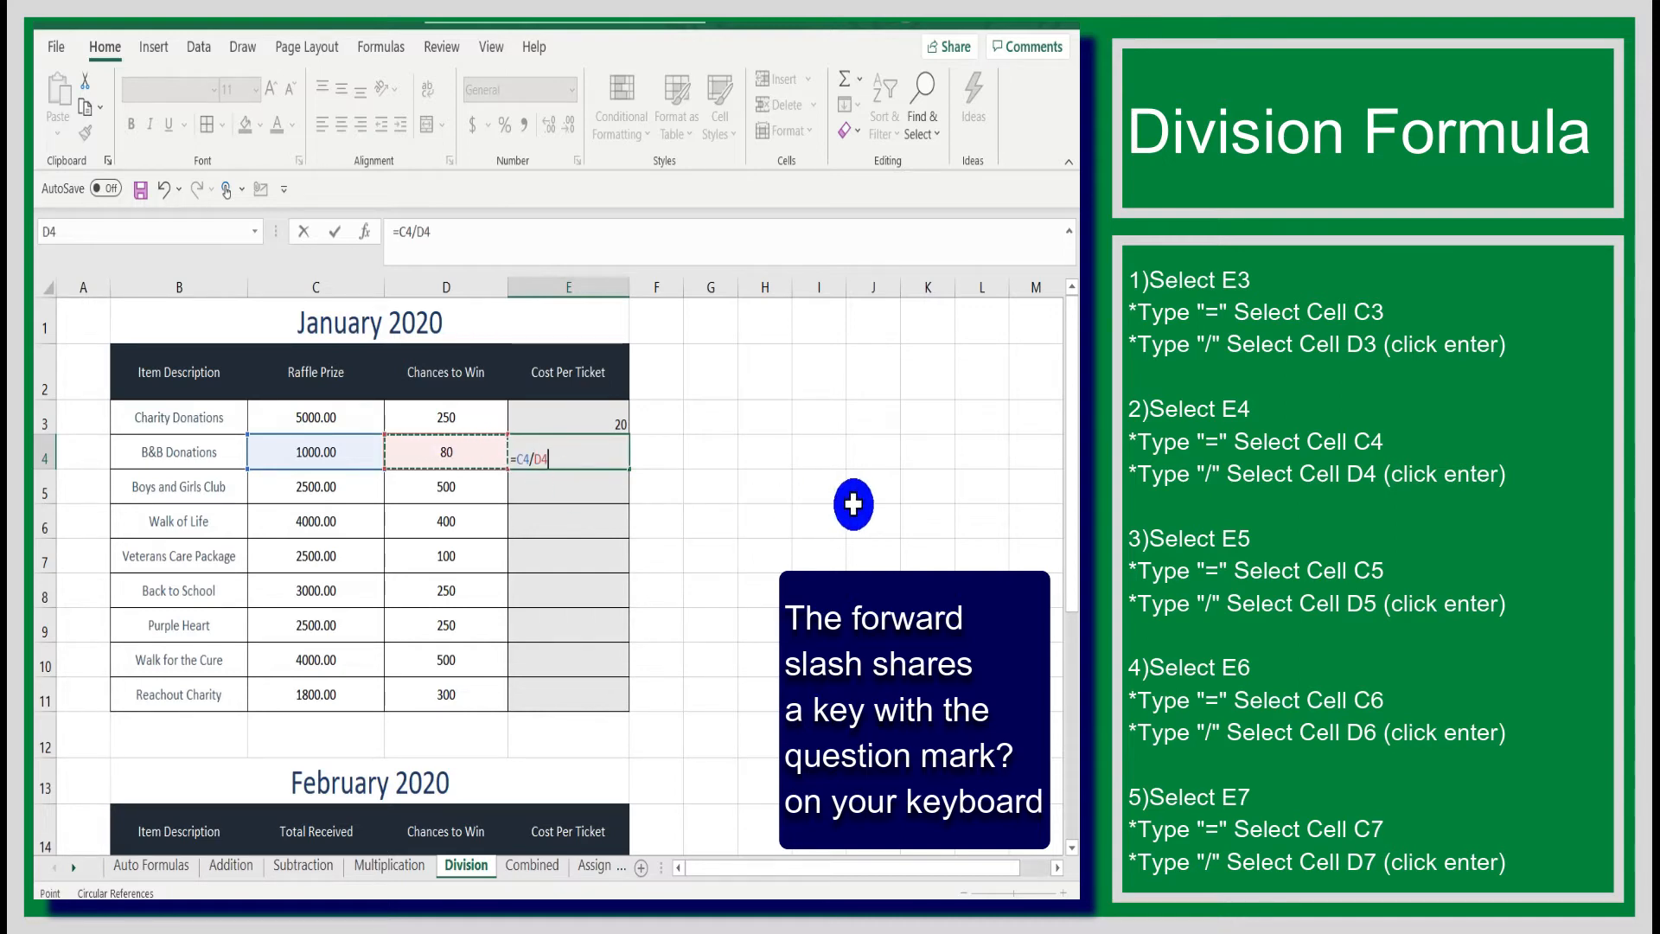
key("Return")
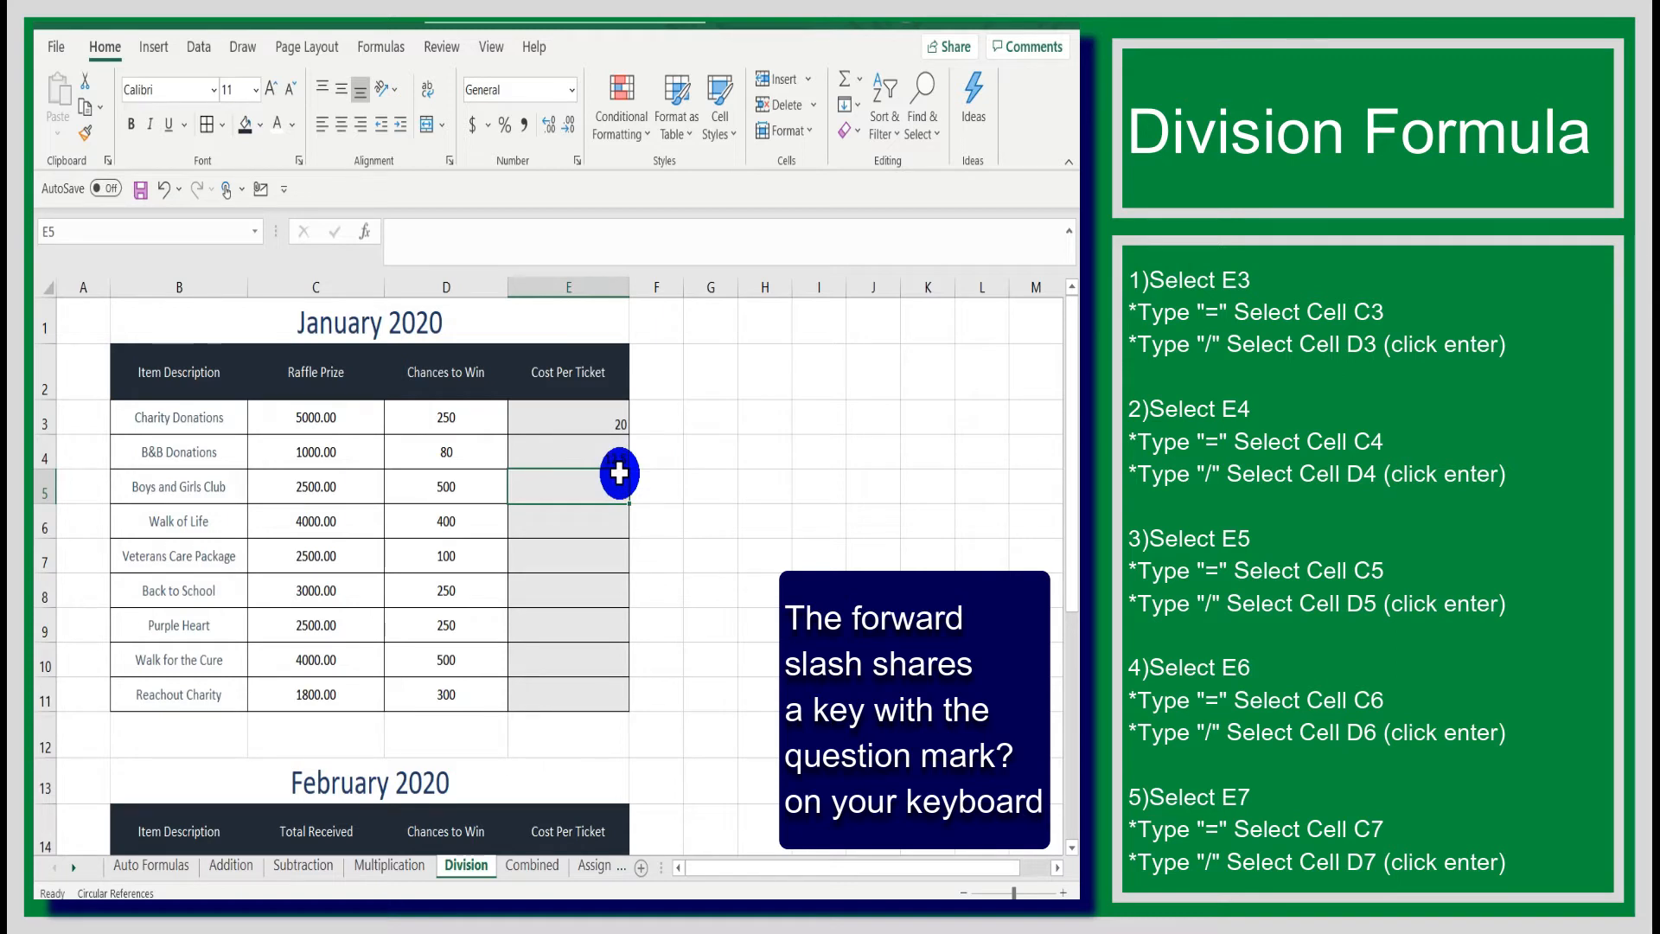
Calculate the January Boys and Girls Club cost per ticket in E5 with the formula =C5/D5
type("=")
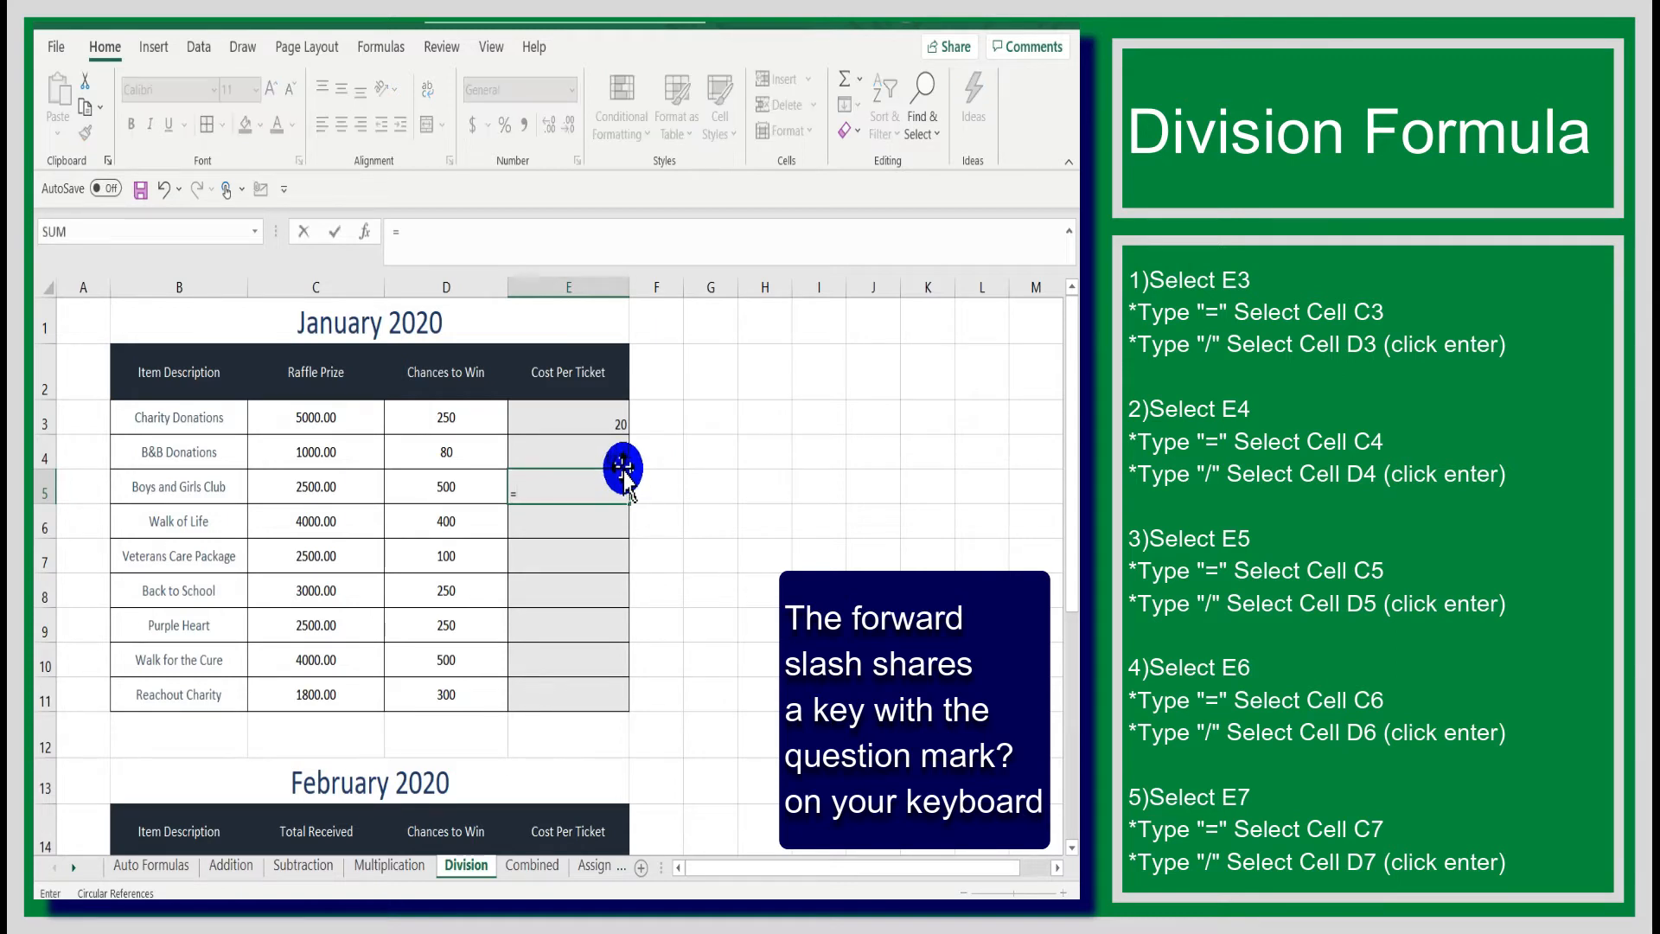
left_click(353, 491)
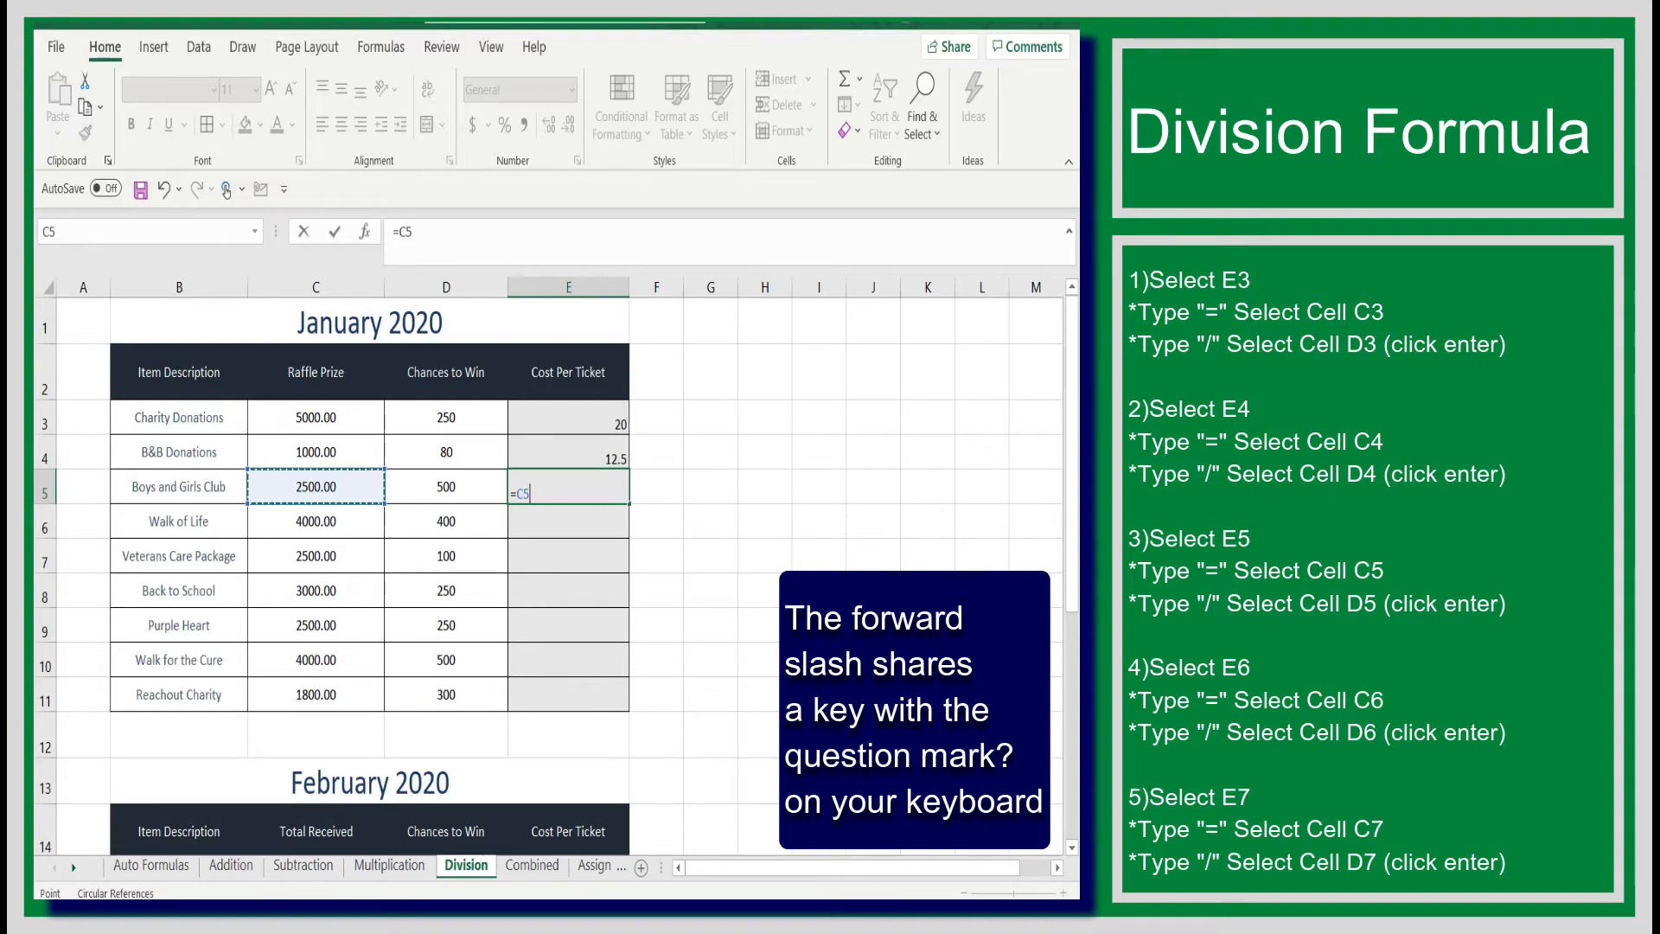
type("/")
left_click(445, 485)
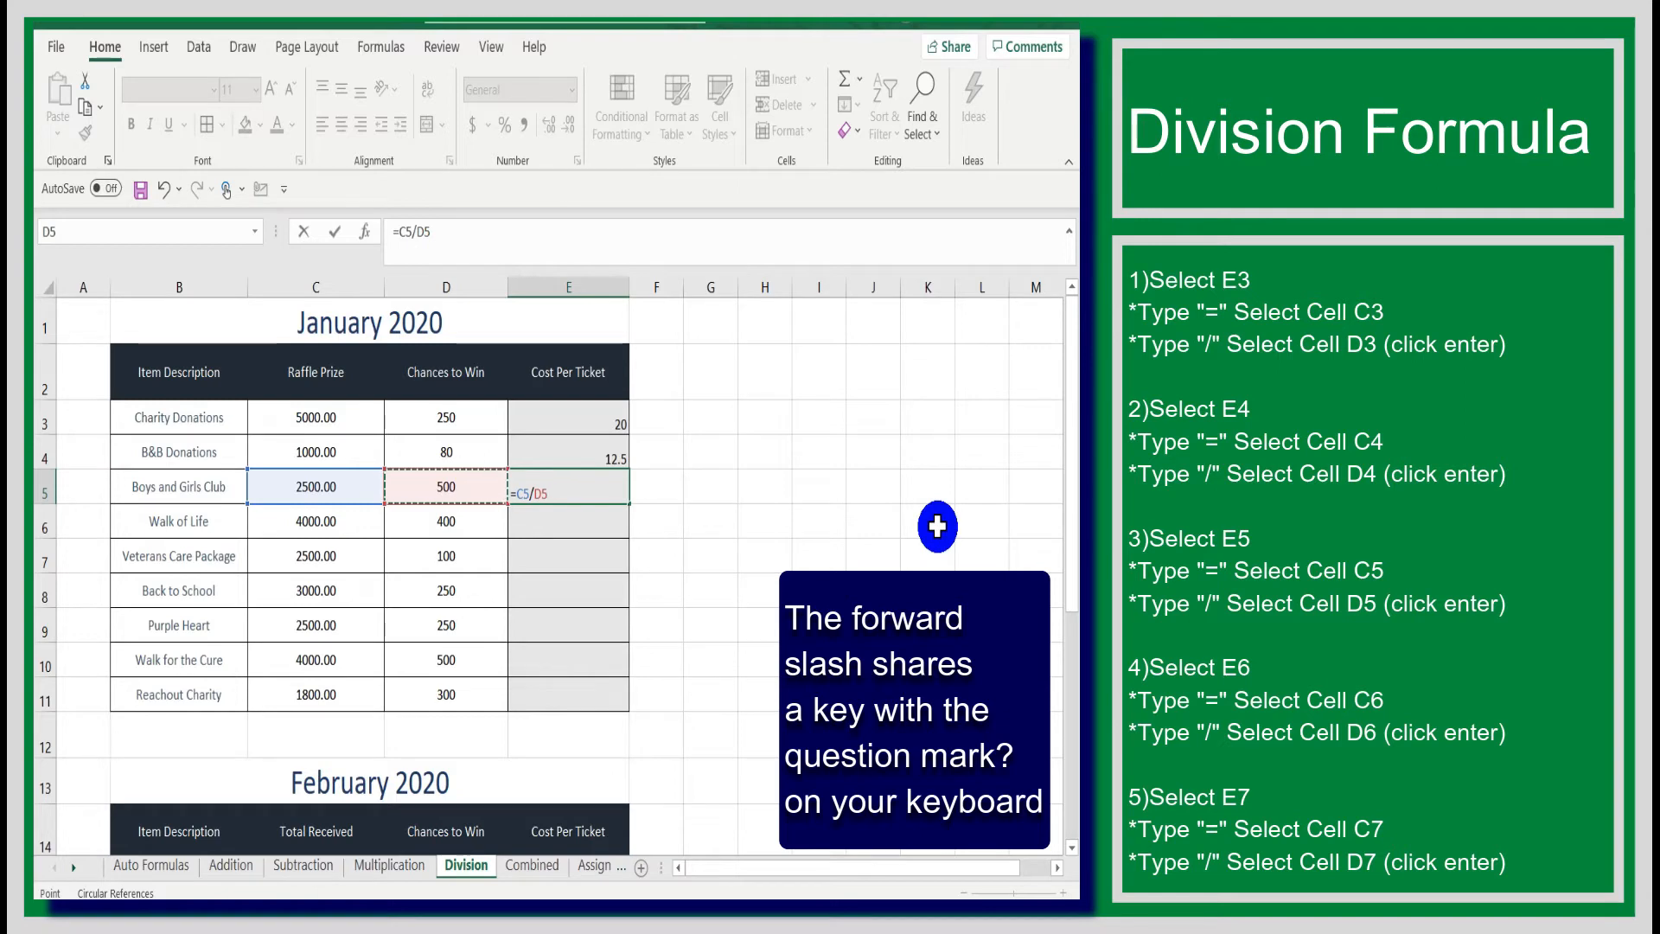
key("Return")
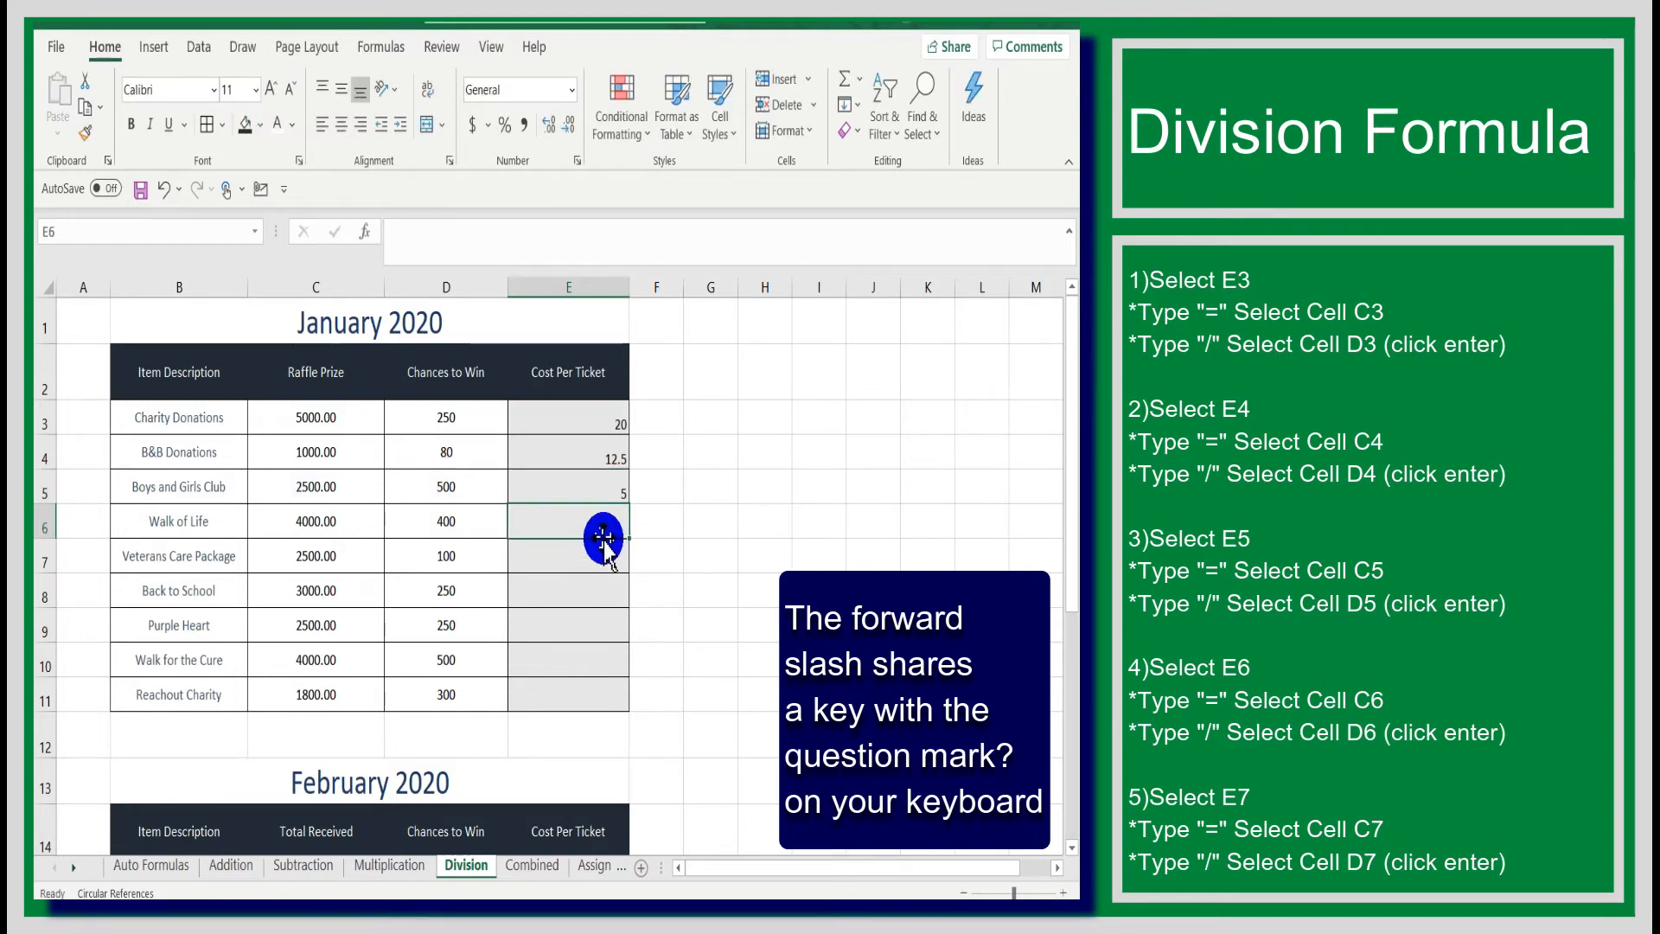
Enter =C6/D6 in E6 to get the January Walk of Life cost per ticket
type("=")
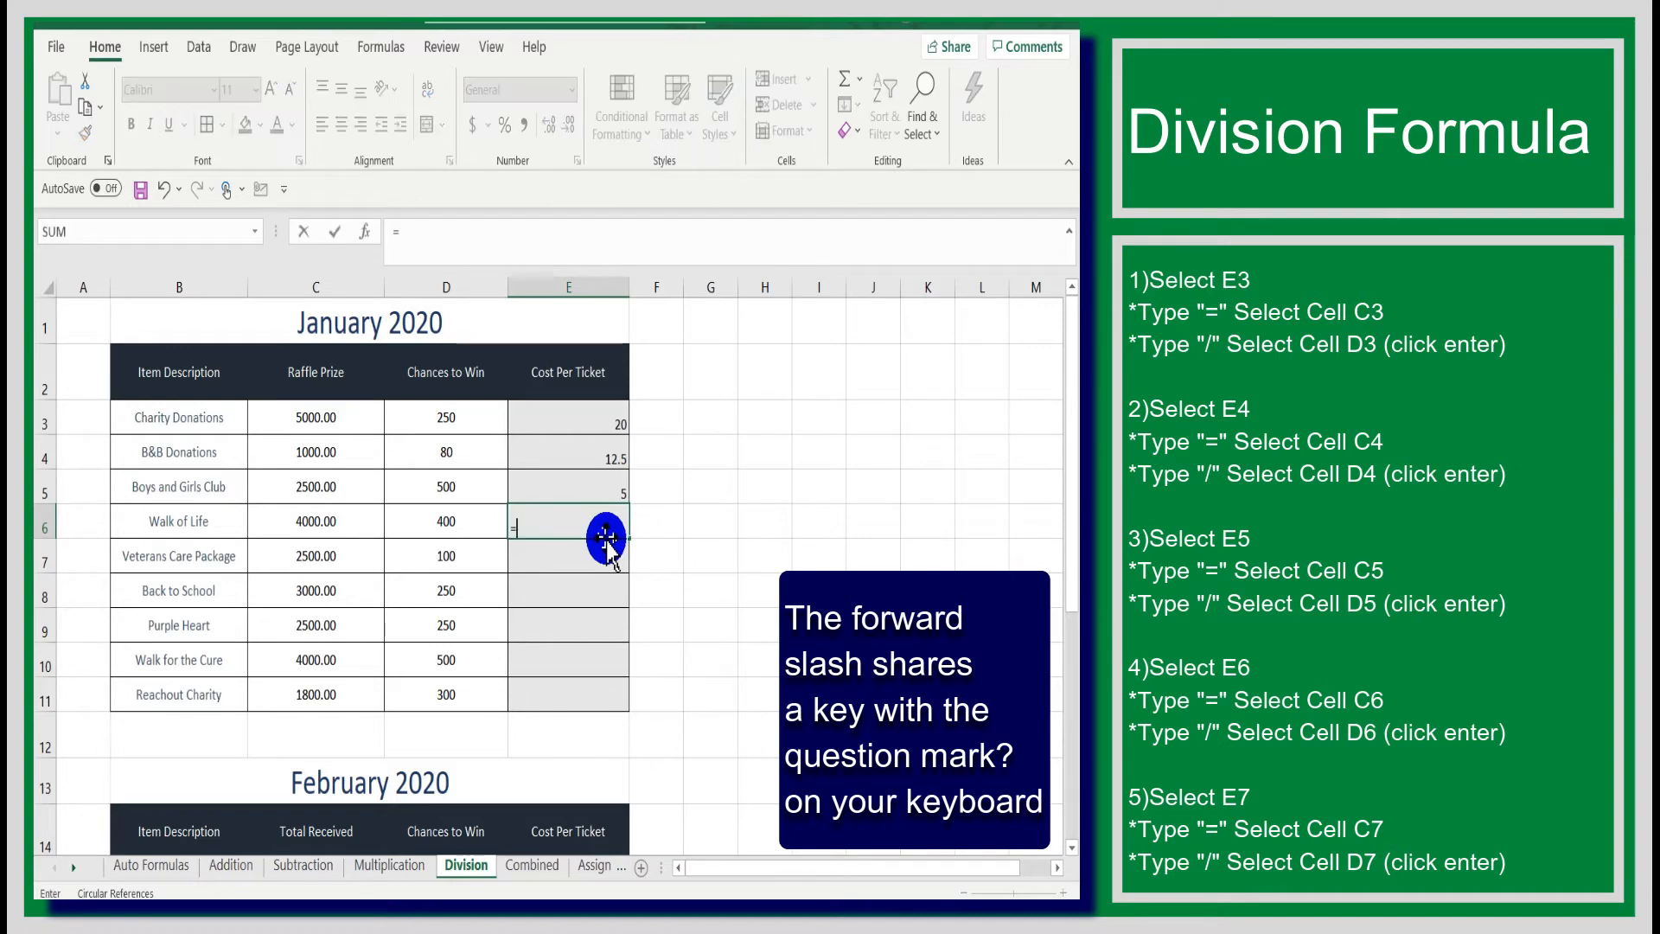
left_click(317, 519)
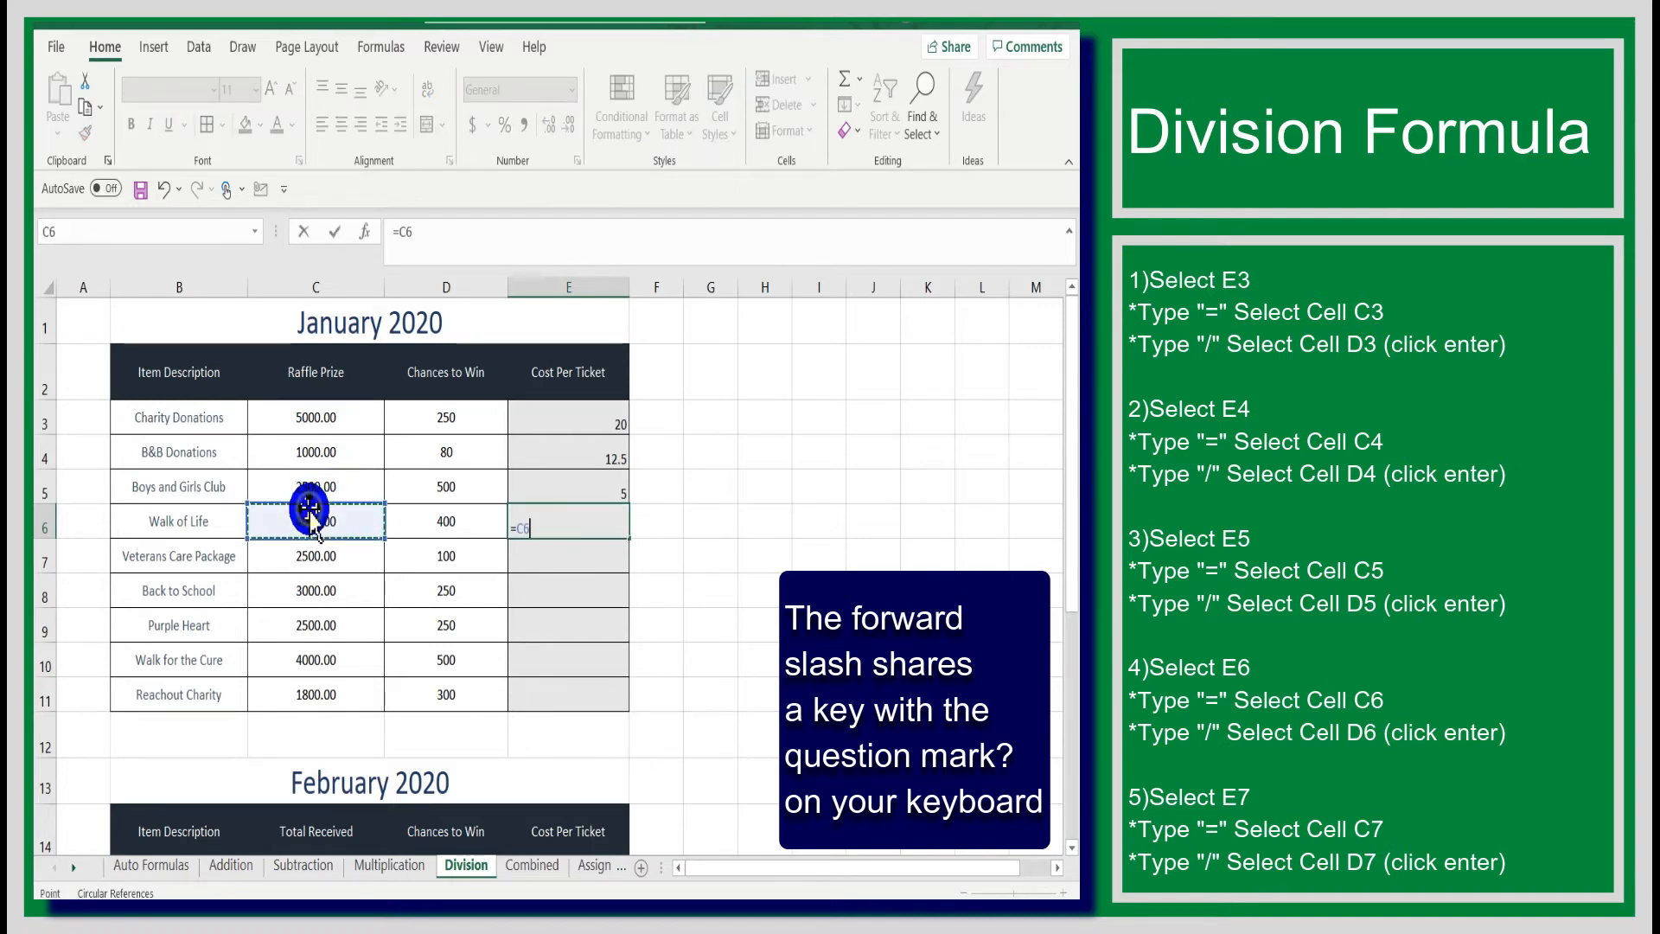
type("/")
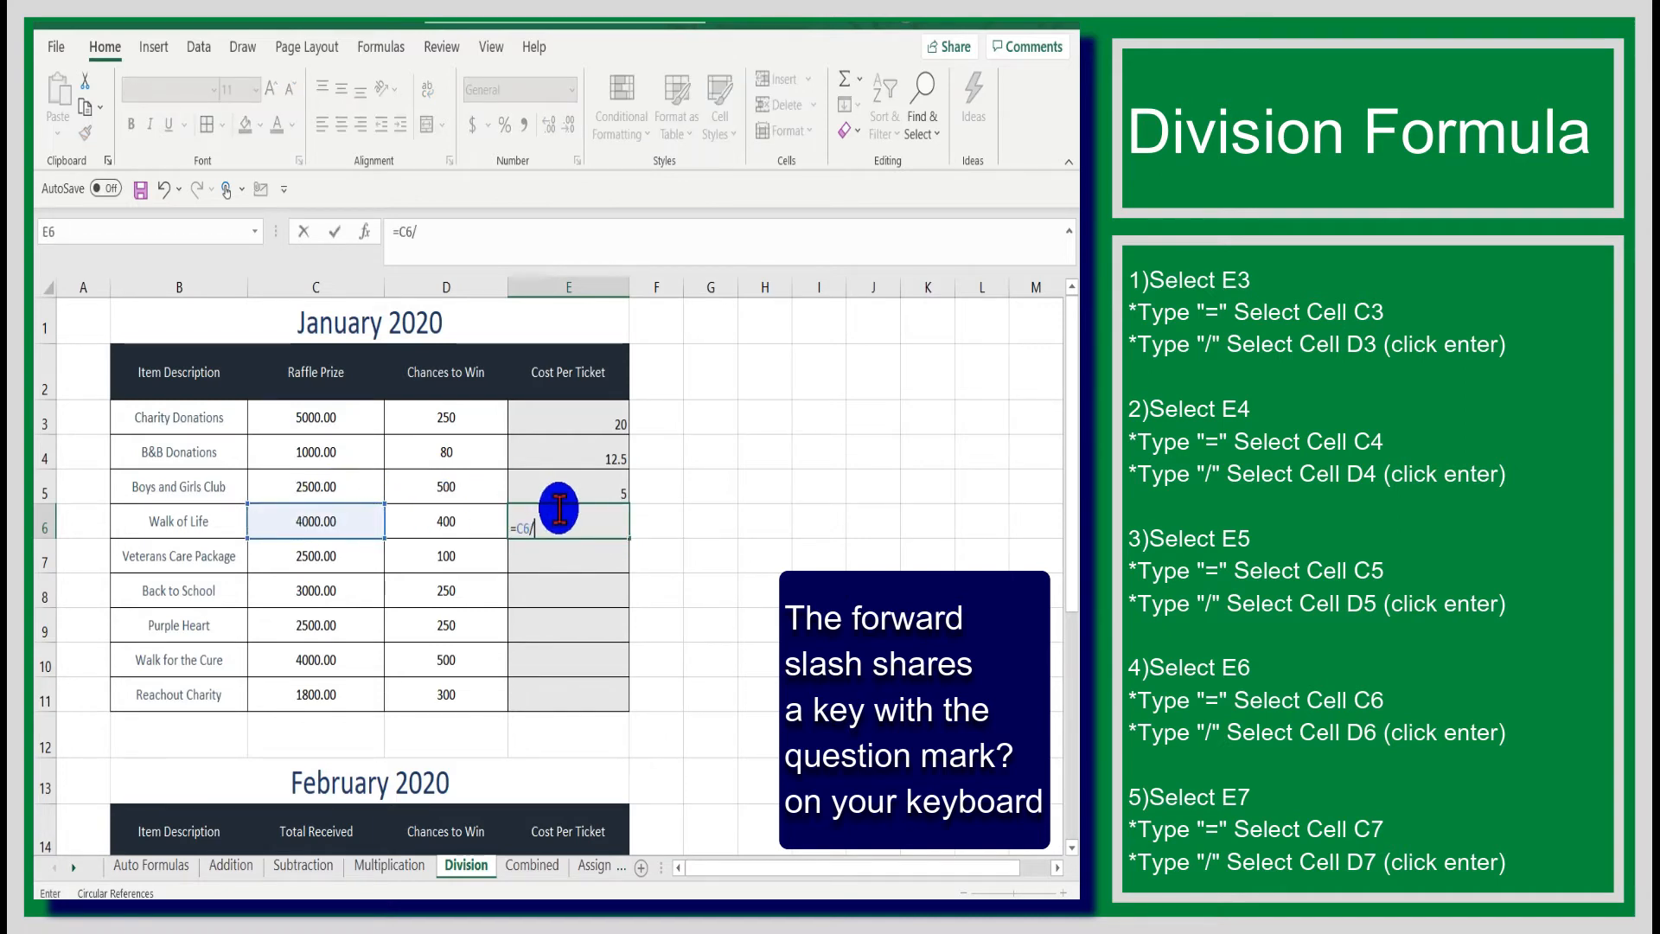
left_click(469, 517)
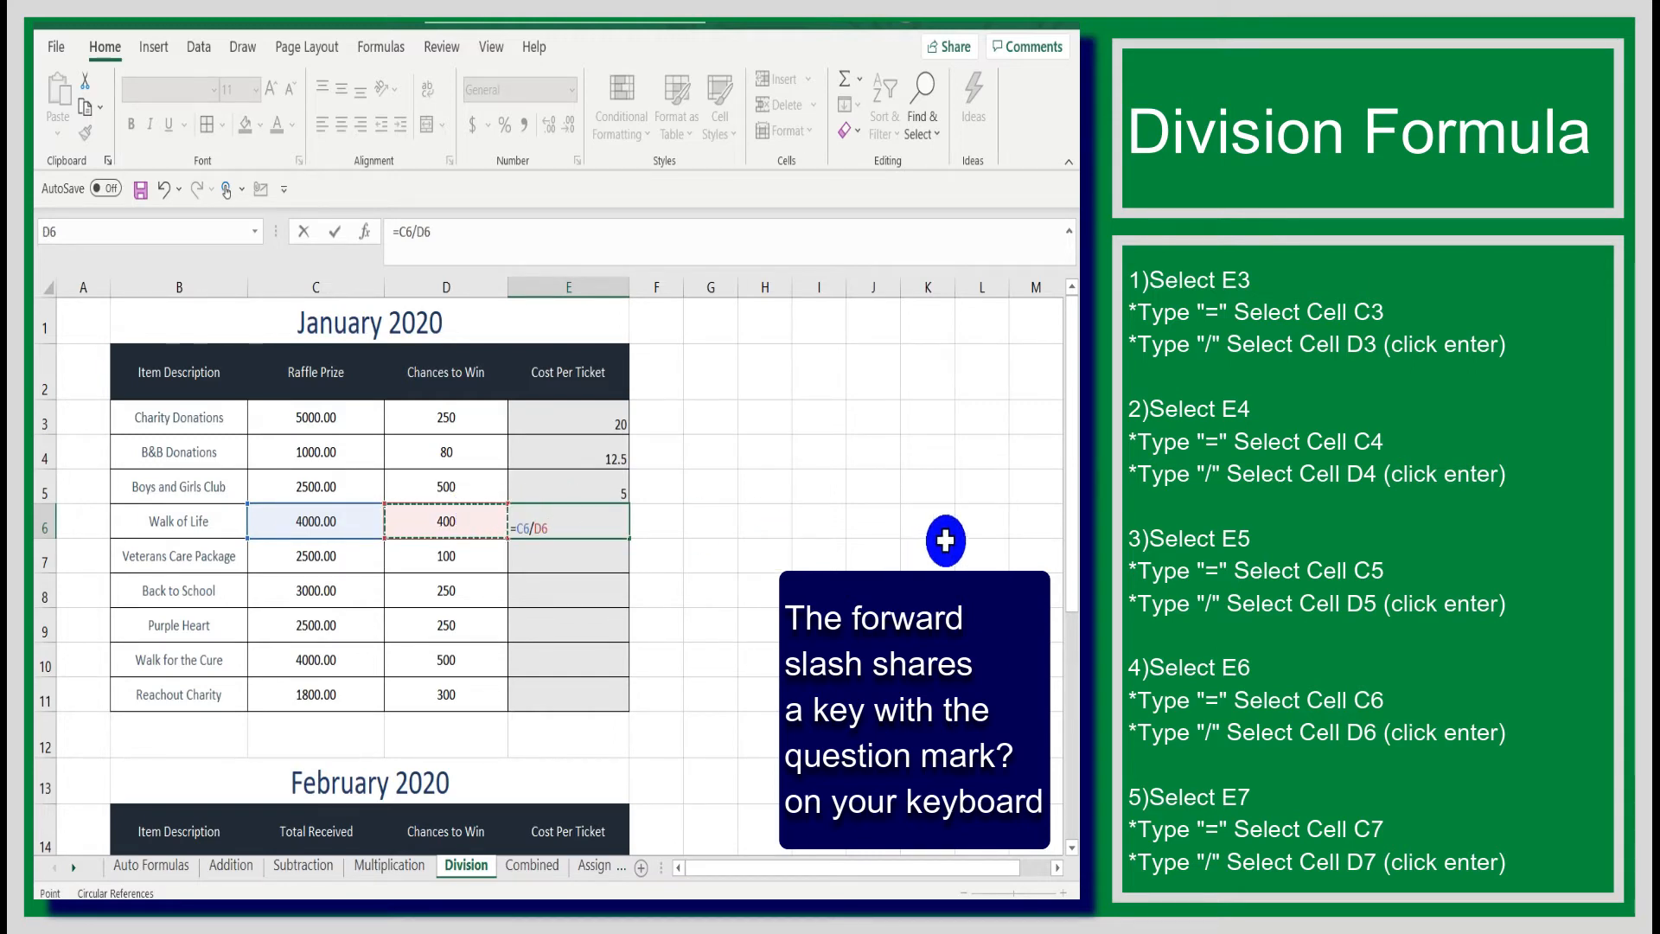
key("Return")
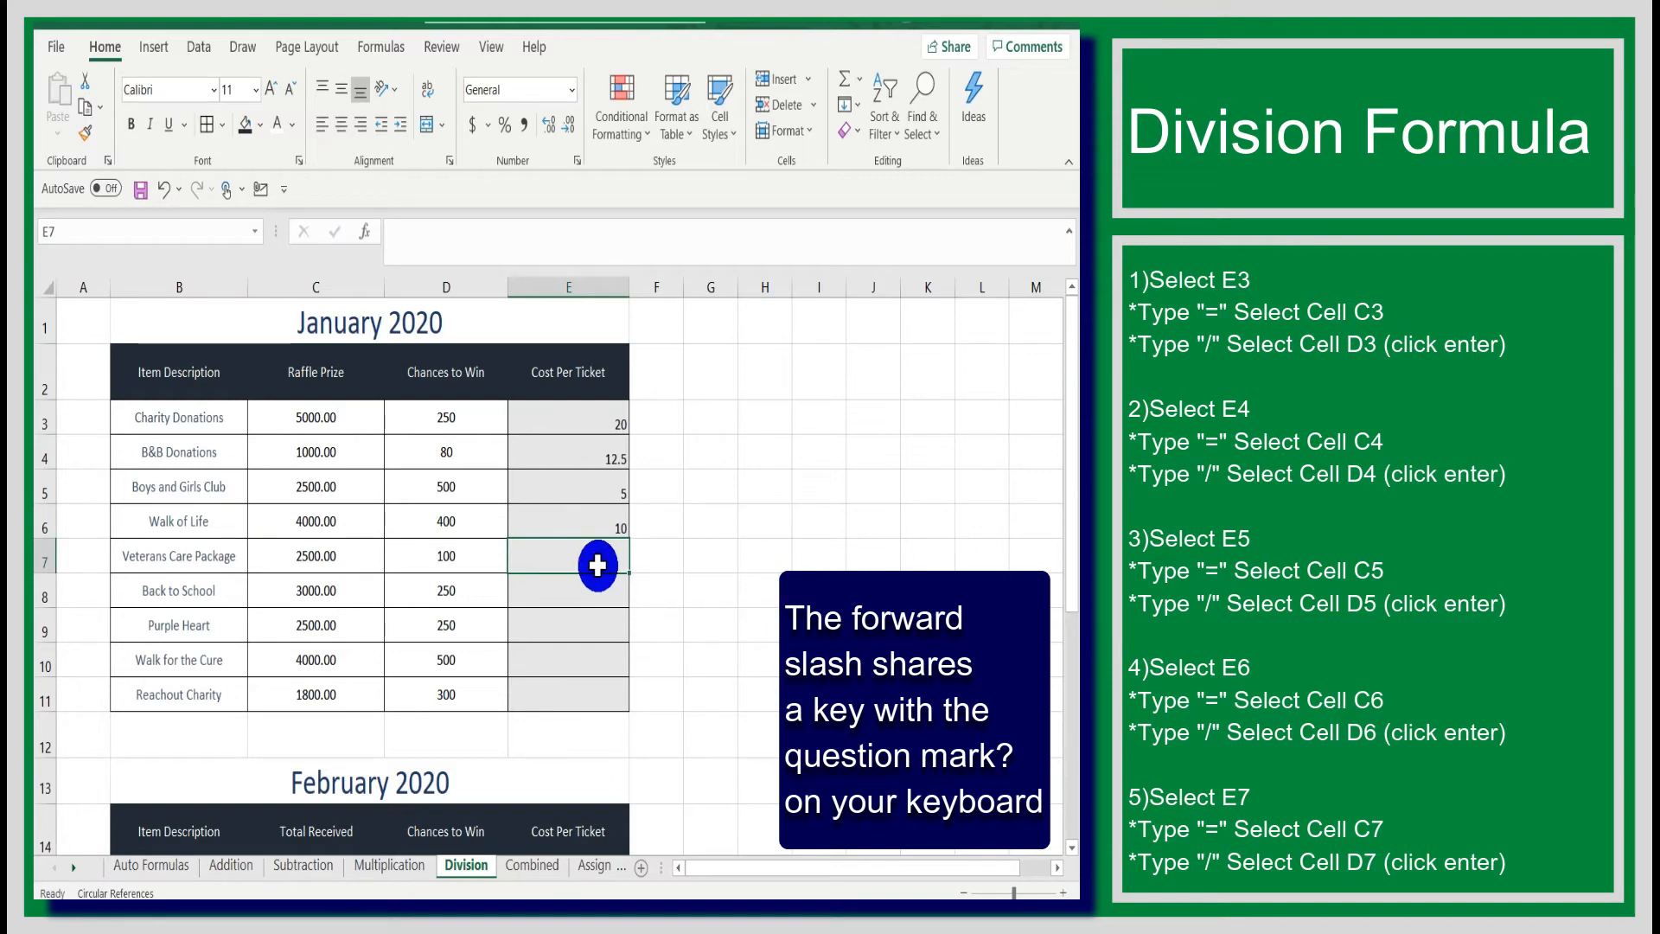
Enter =C7/D7 in E7 as the January cost per ticket for the Veterans Care Package
type("=")
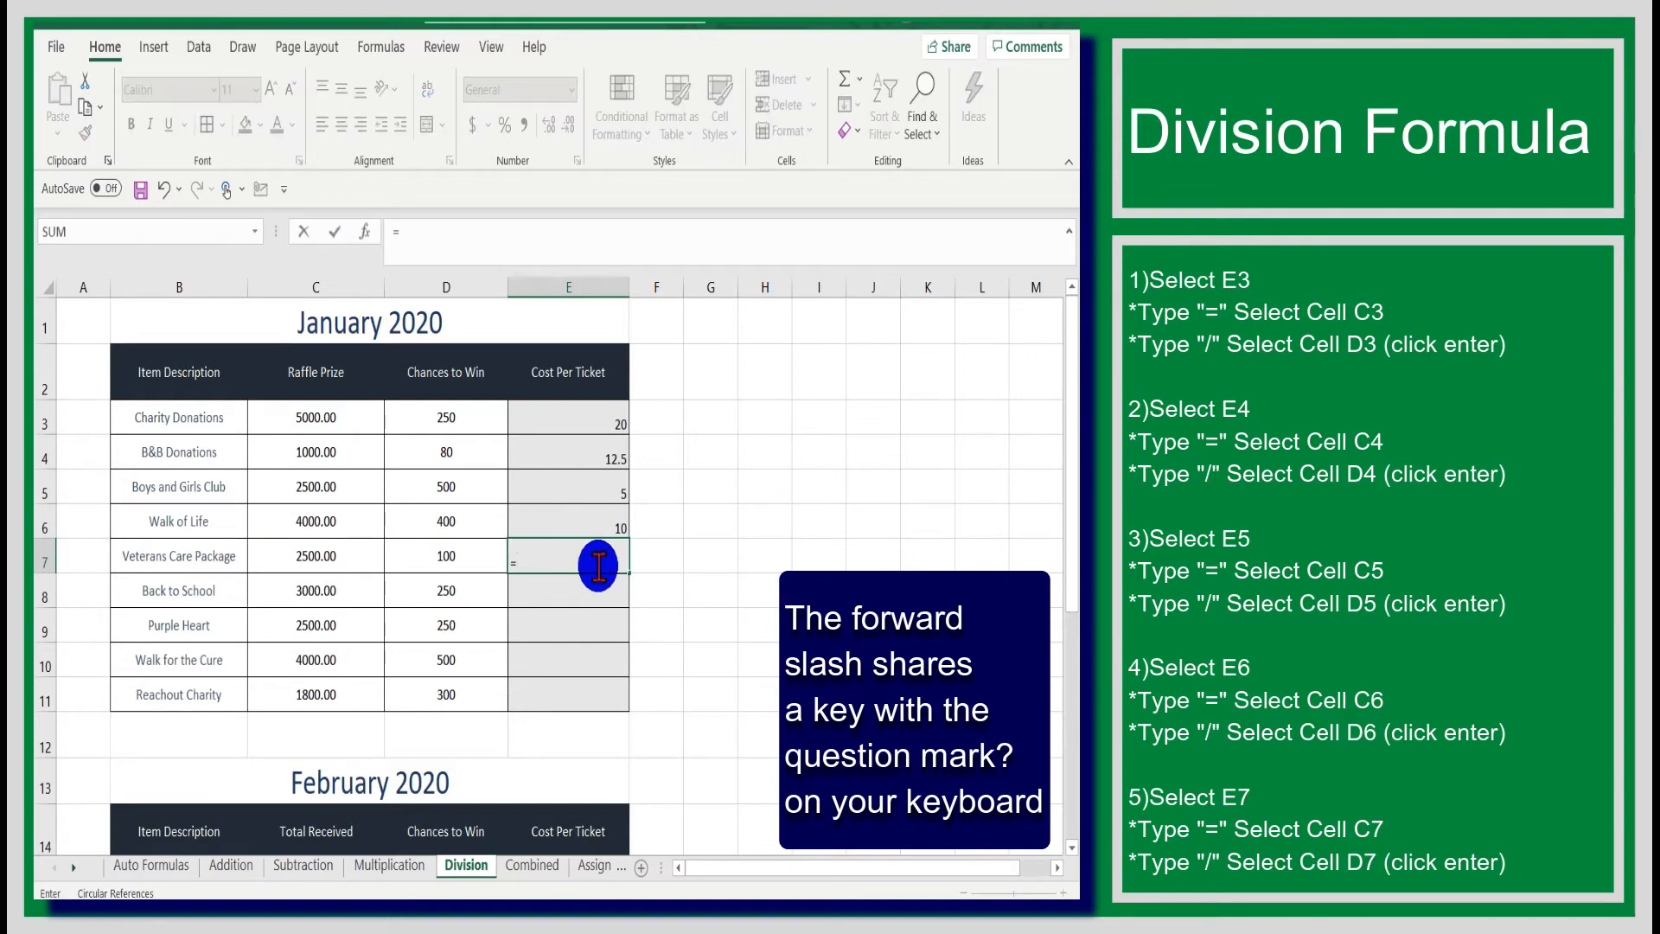
left_click(326, 560)
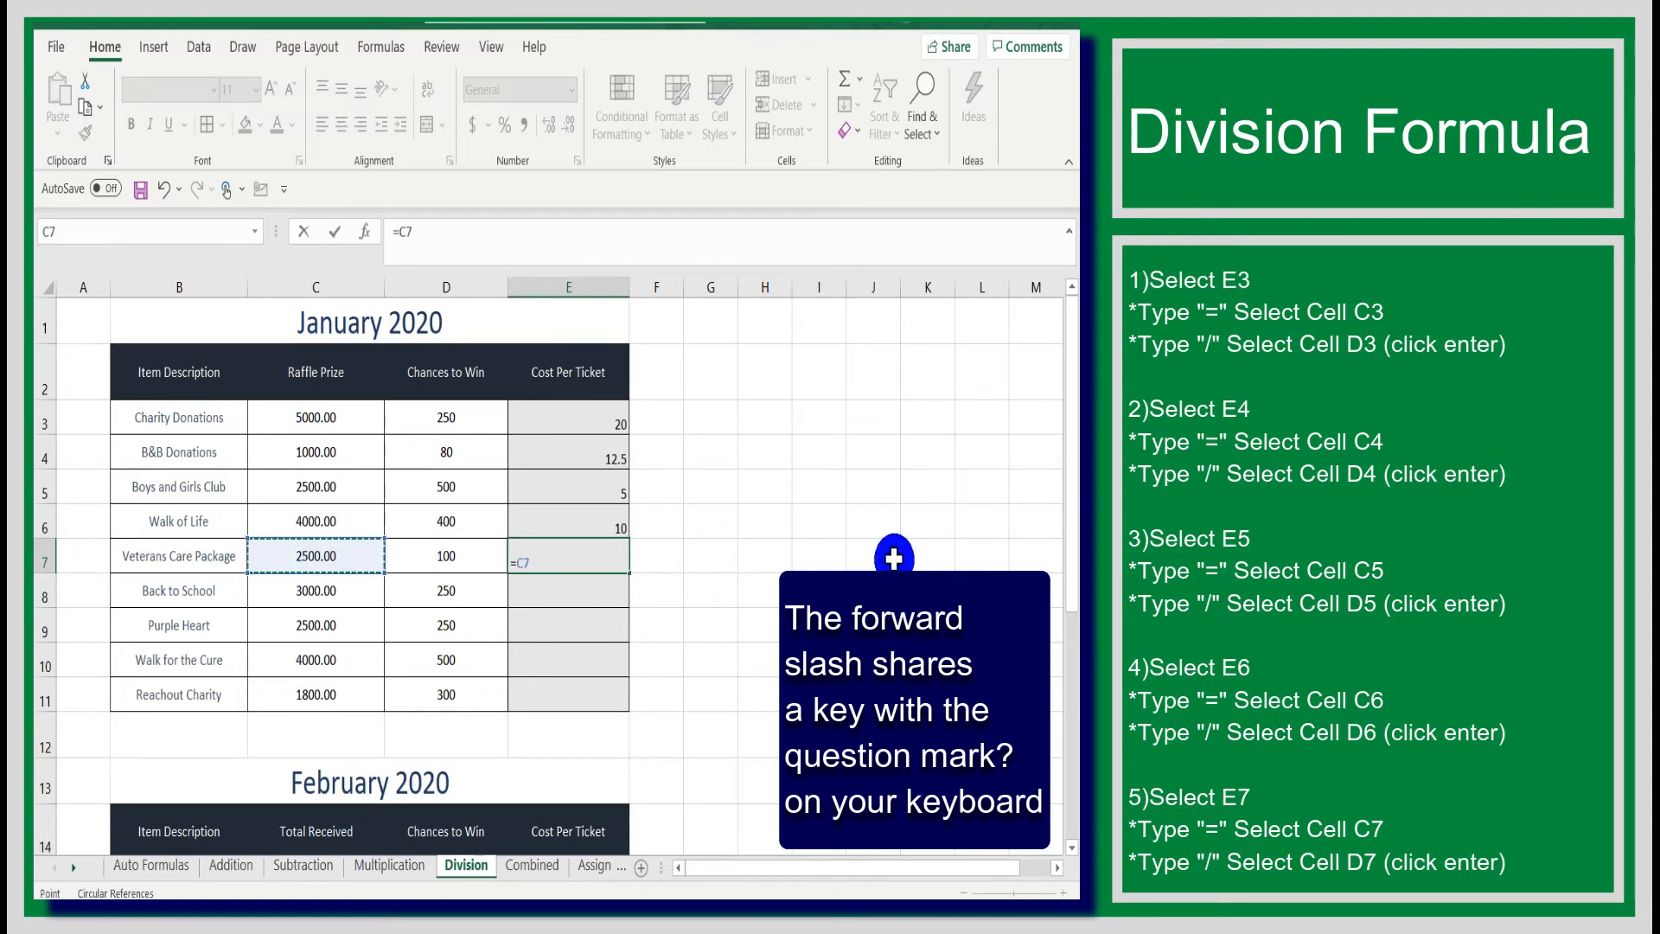
type("/")
left_click(467, 549)
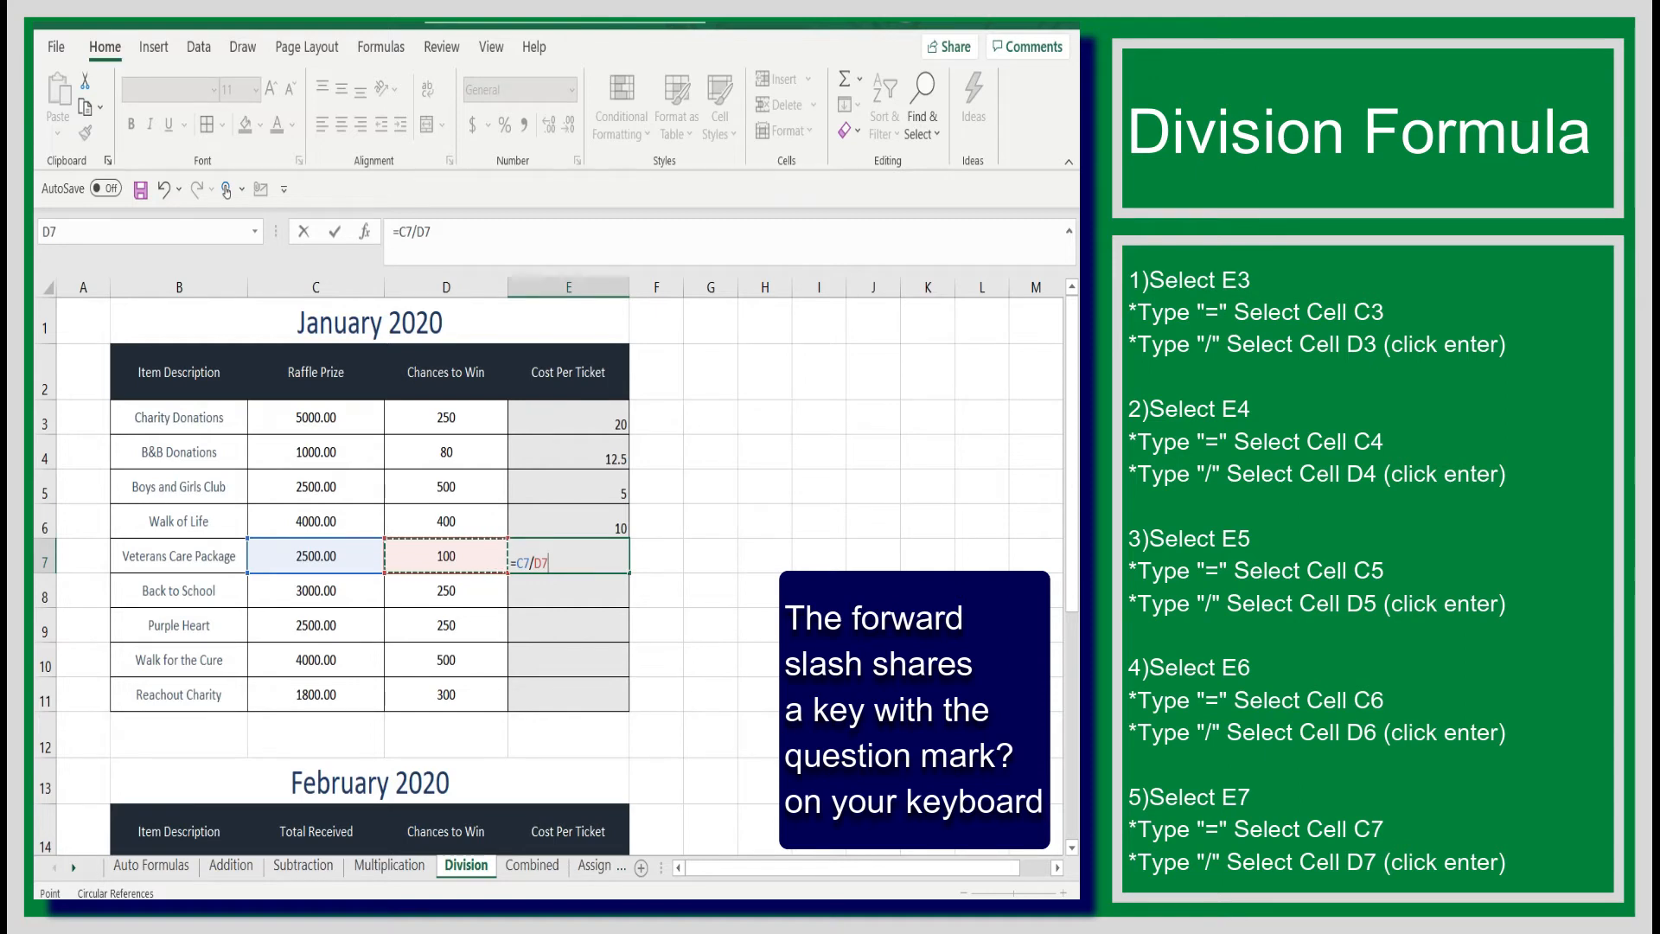
key("Return")
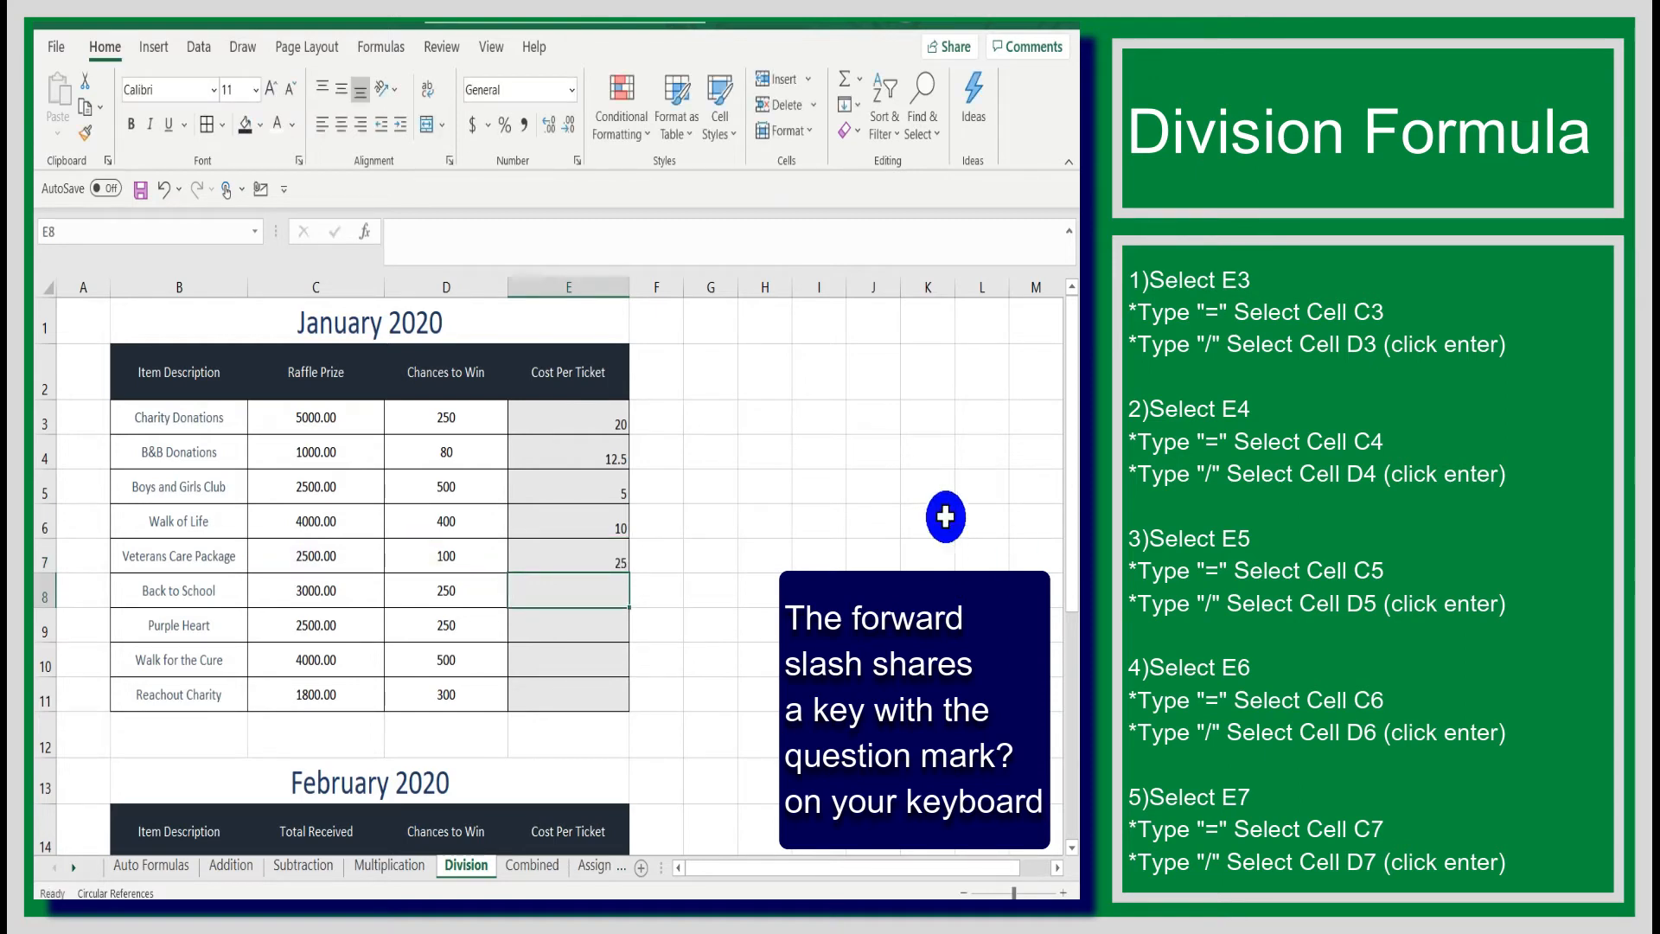
left_click(611, 560)
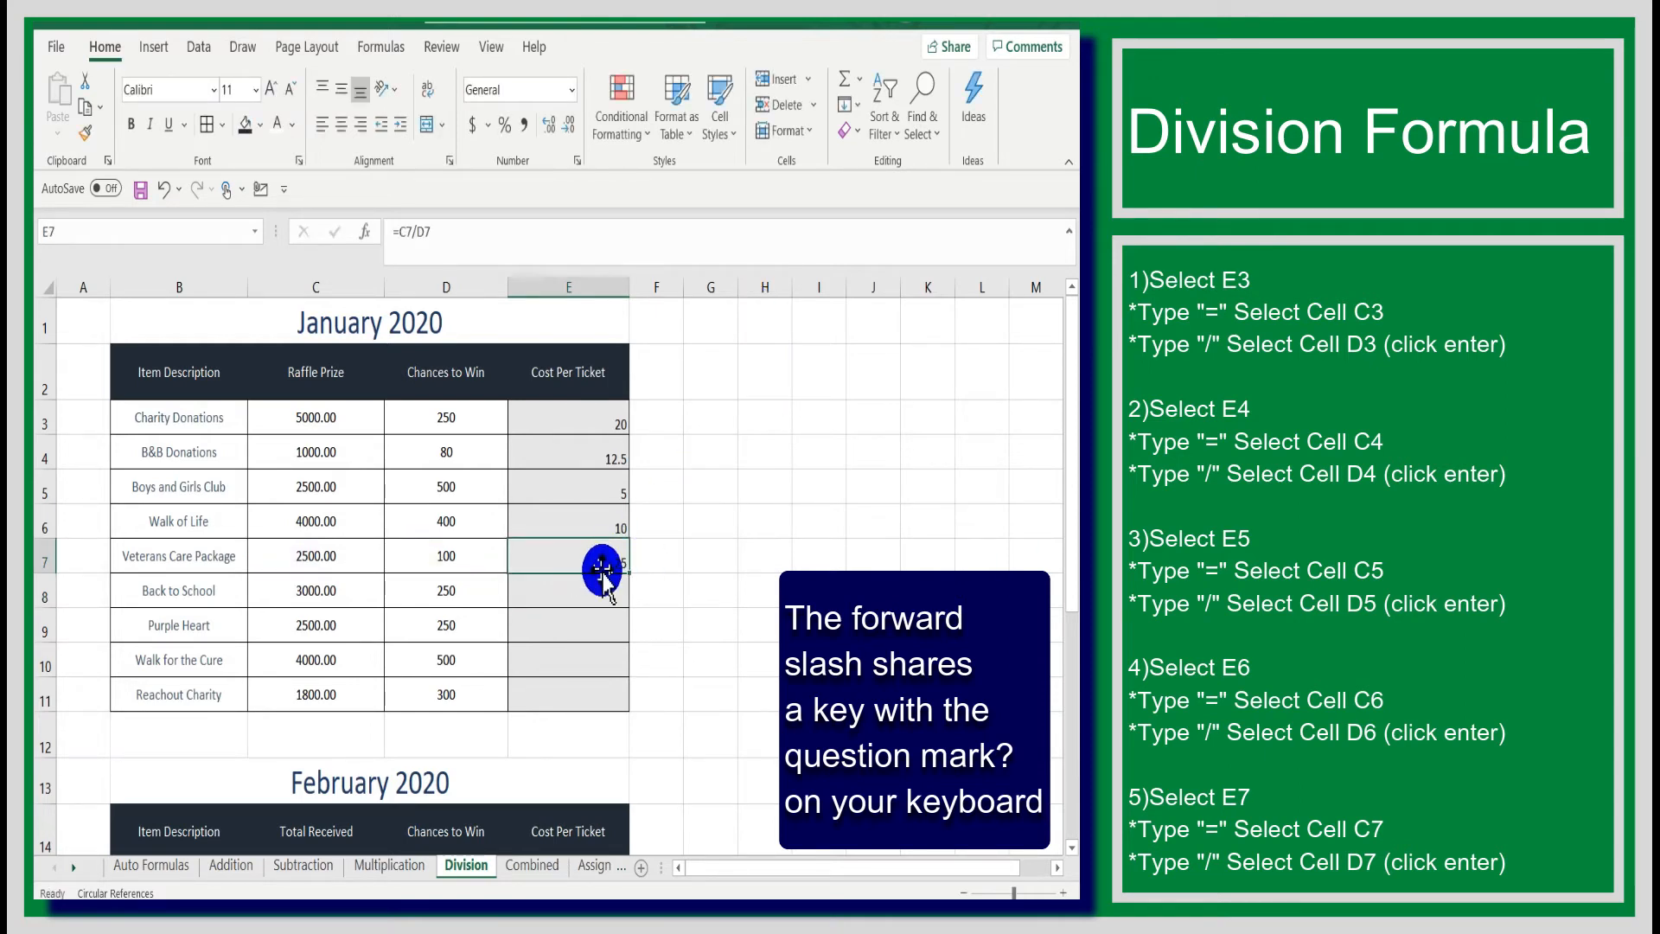
left_click(772, 579)
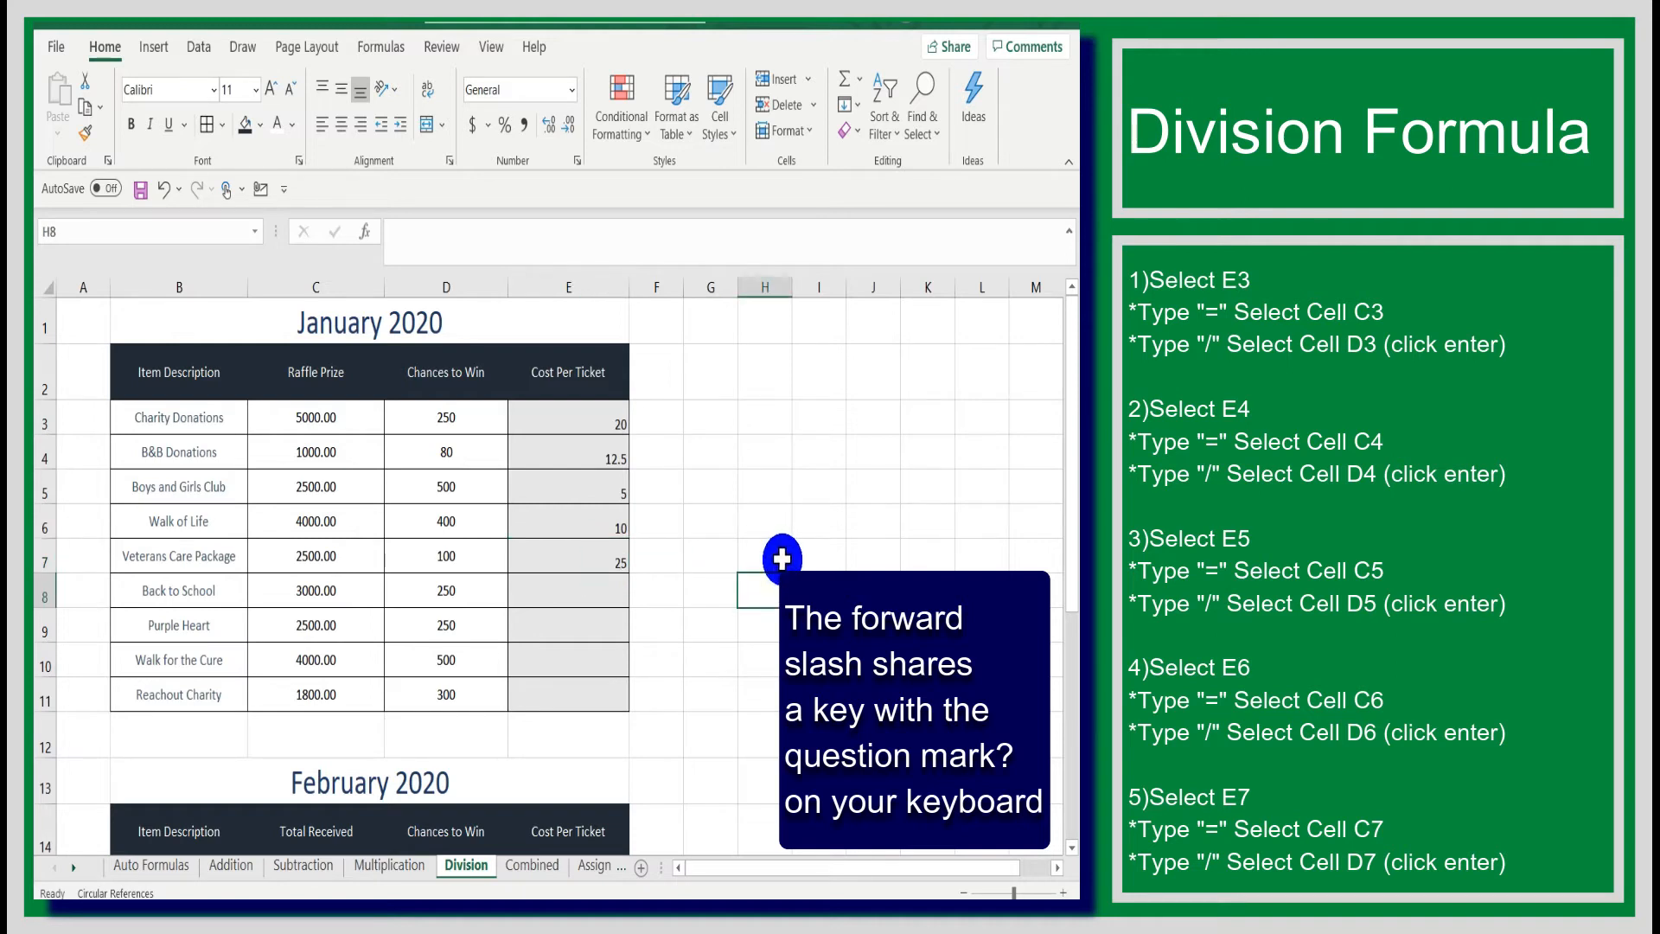
Calculate the Back to School cost per ticket in E8 with literal numbers, using the formula =3000/250
left_click(616, 598)
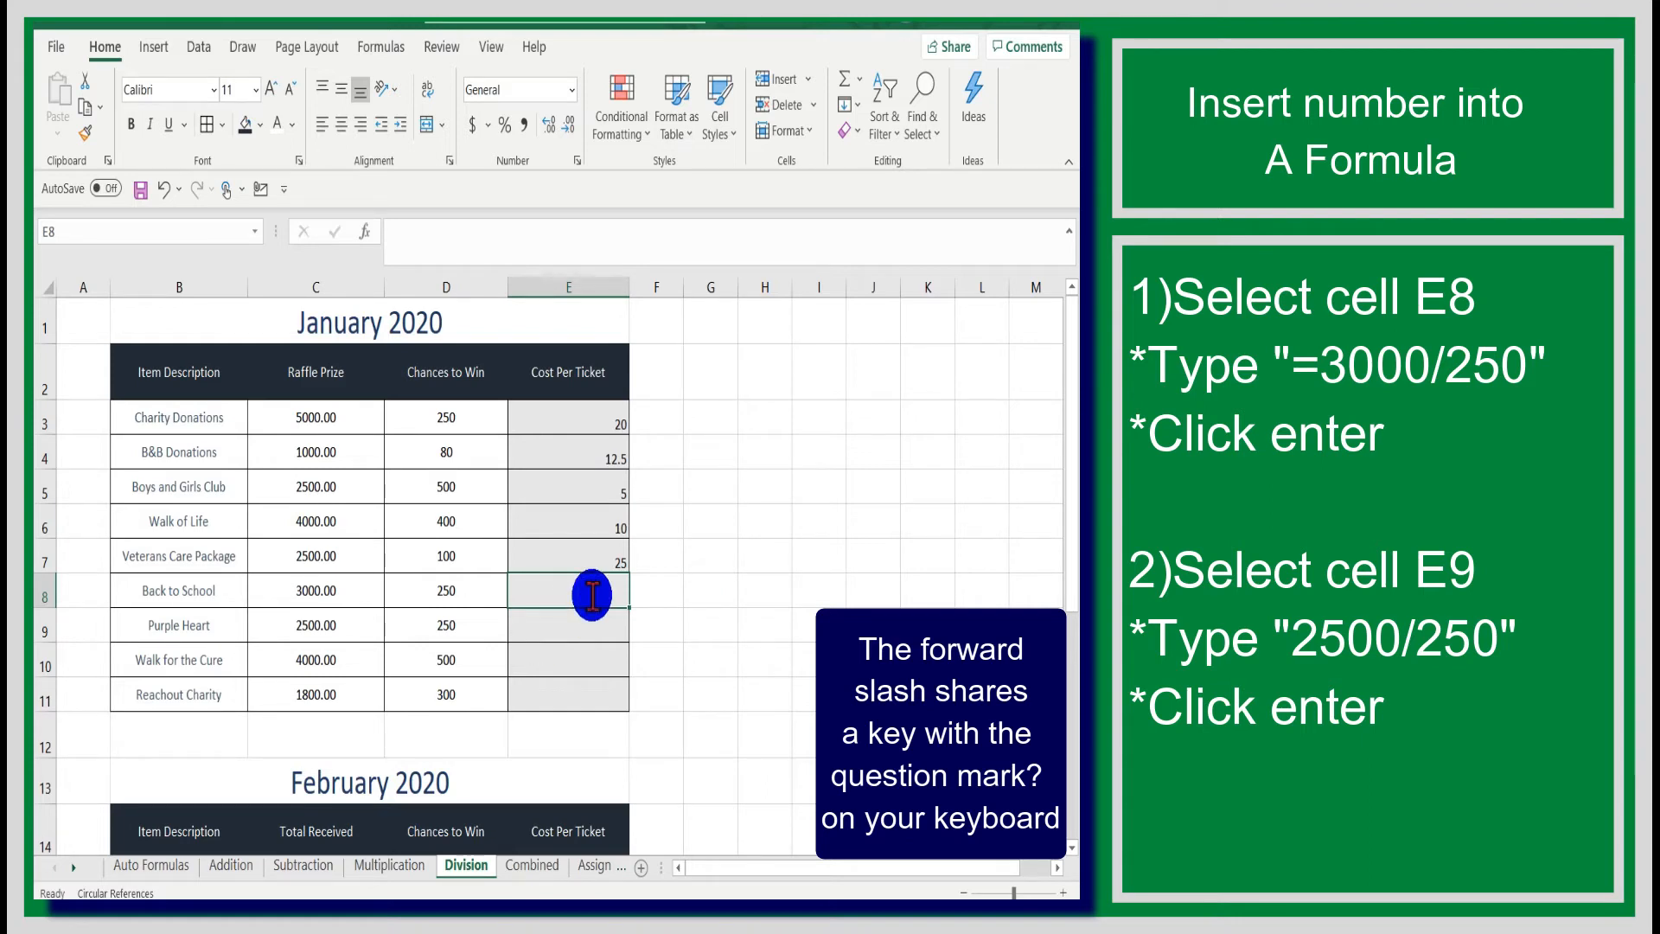
type("=")
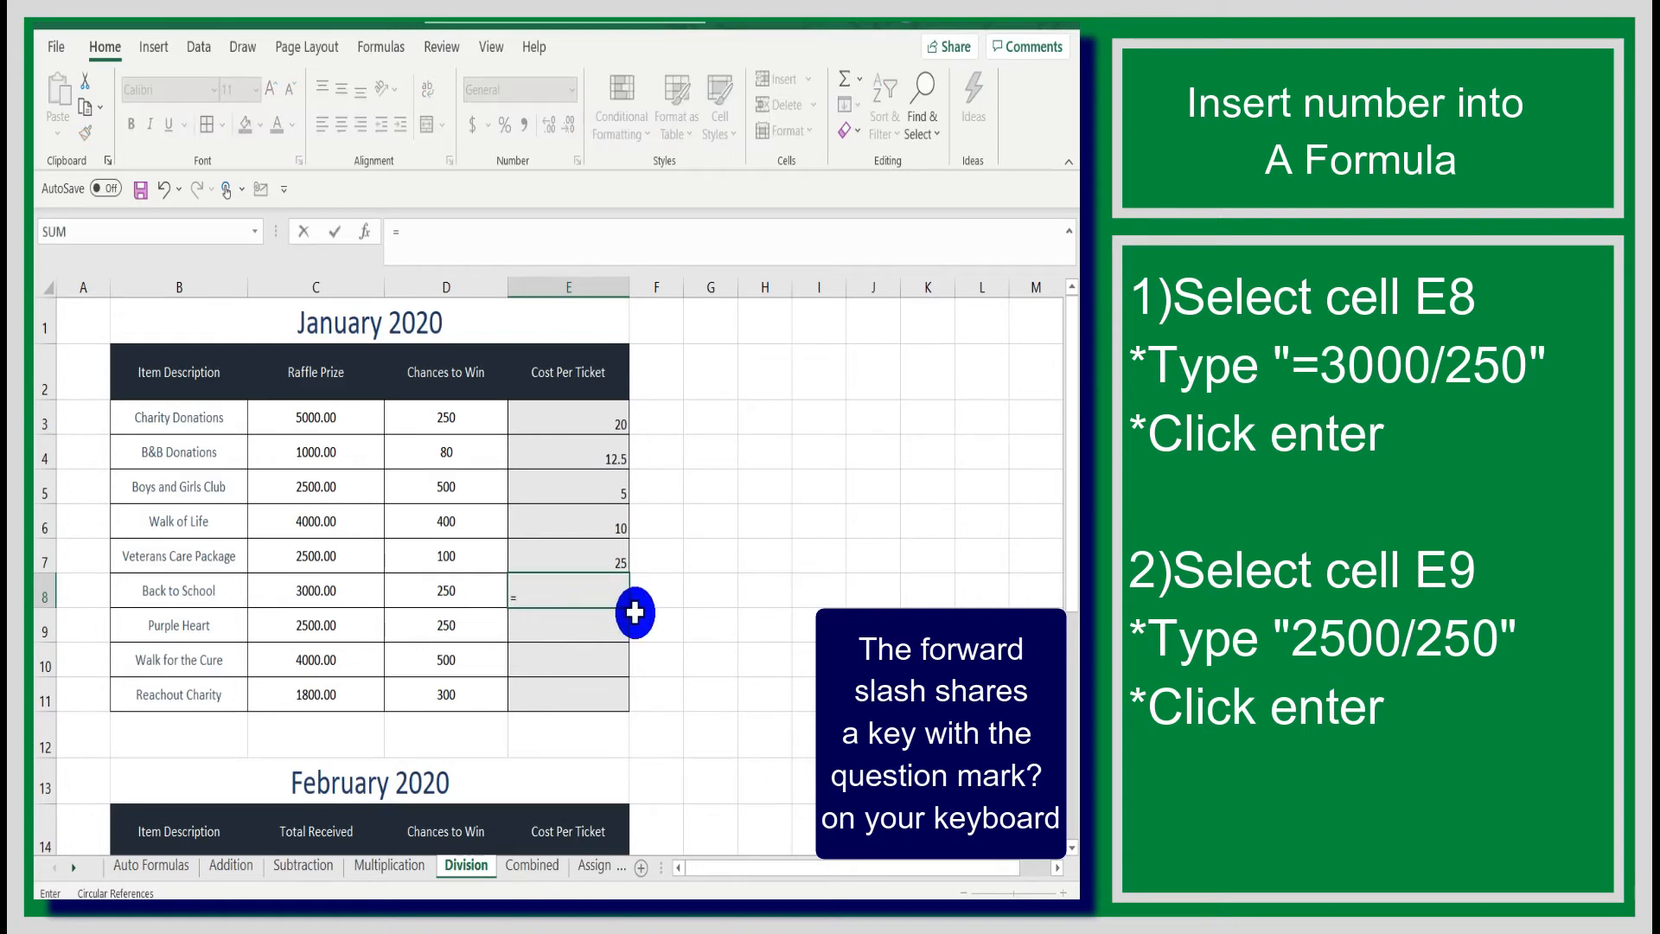
type("3000/250")
key("Return")
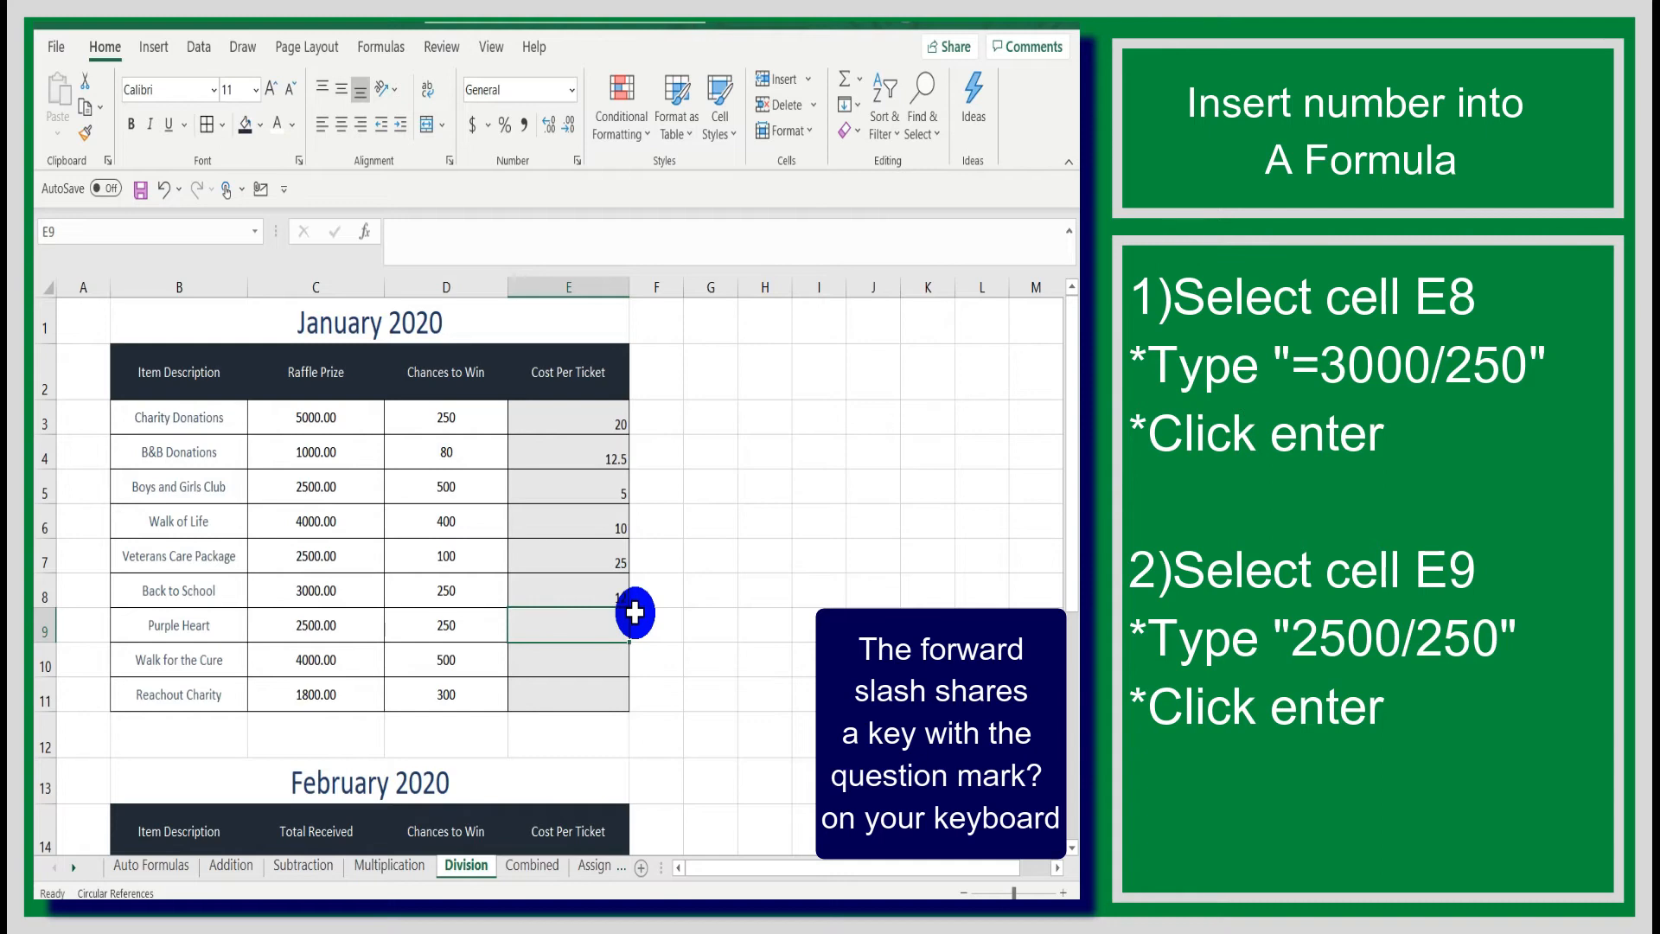
Enter the literal-number formula =2500/250 in E9 for the Purple Heart cost per ticket
type("=2500")
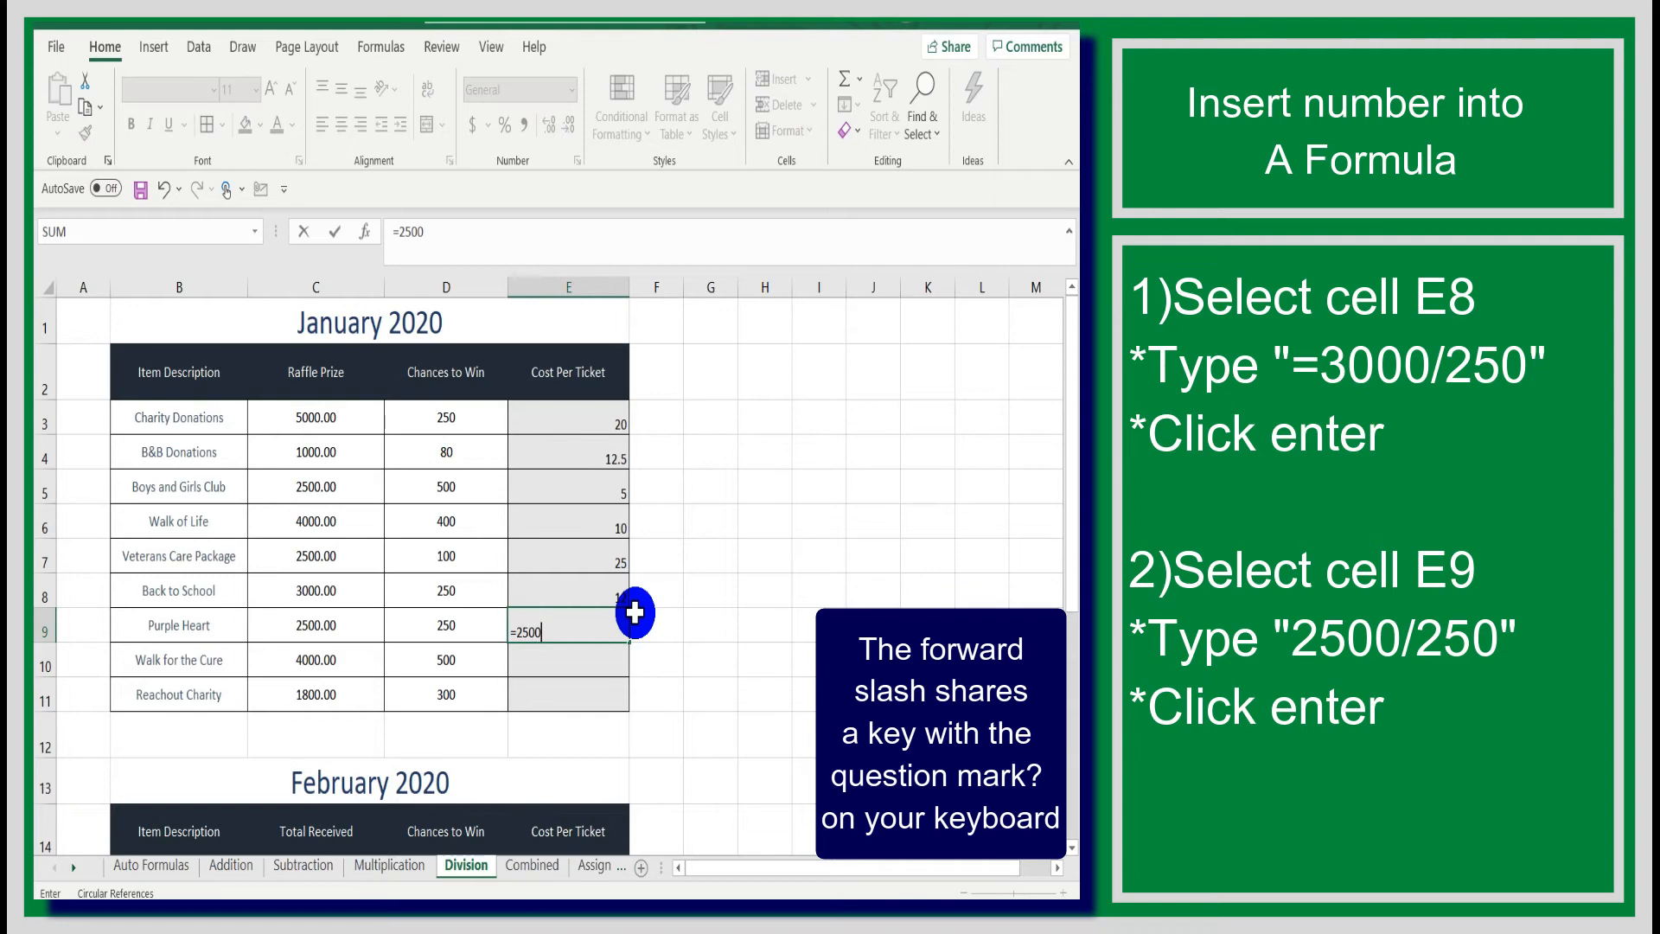
type("/250")
key("Return")
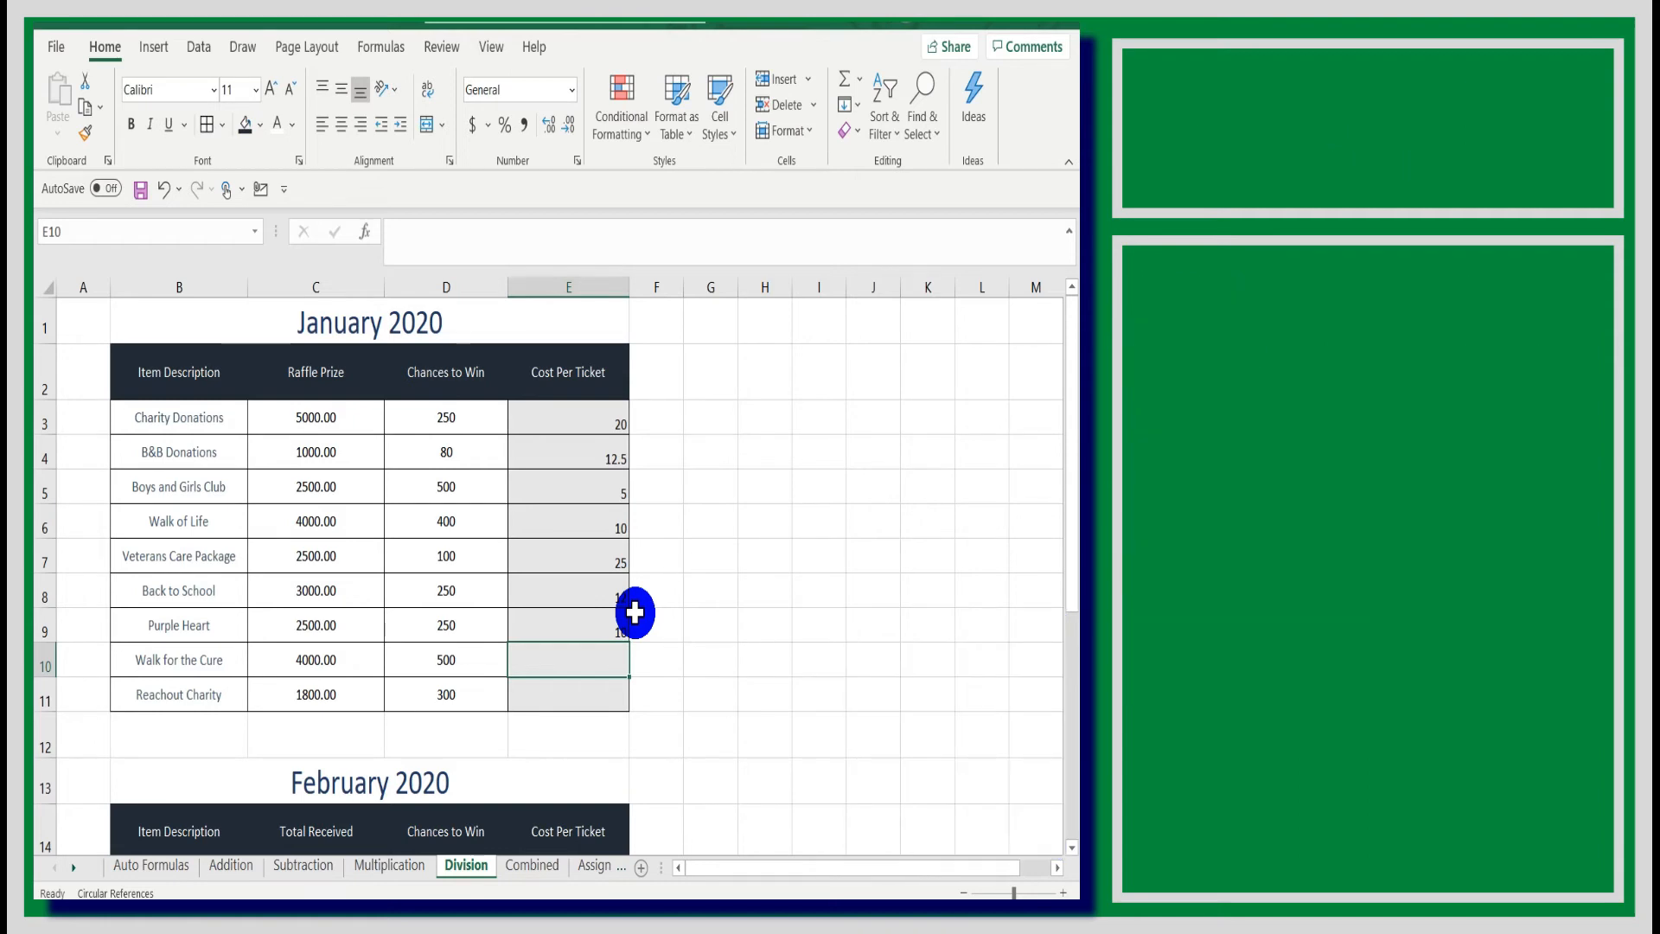
Calculate the January Walk for the Cure cost per ticket in E10 by dividing C10 by D10
type("=")
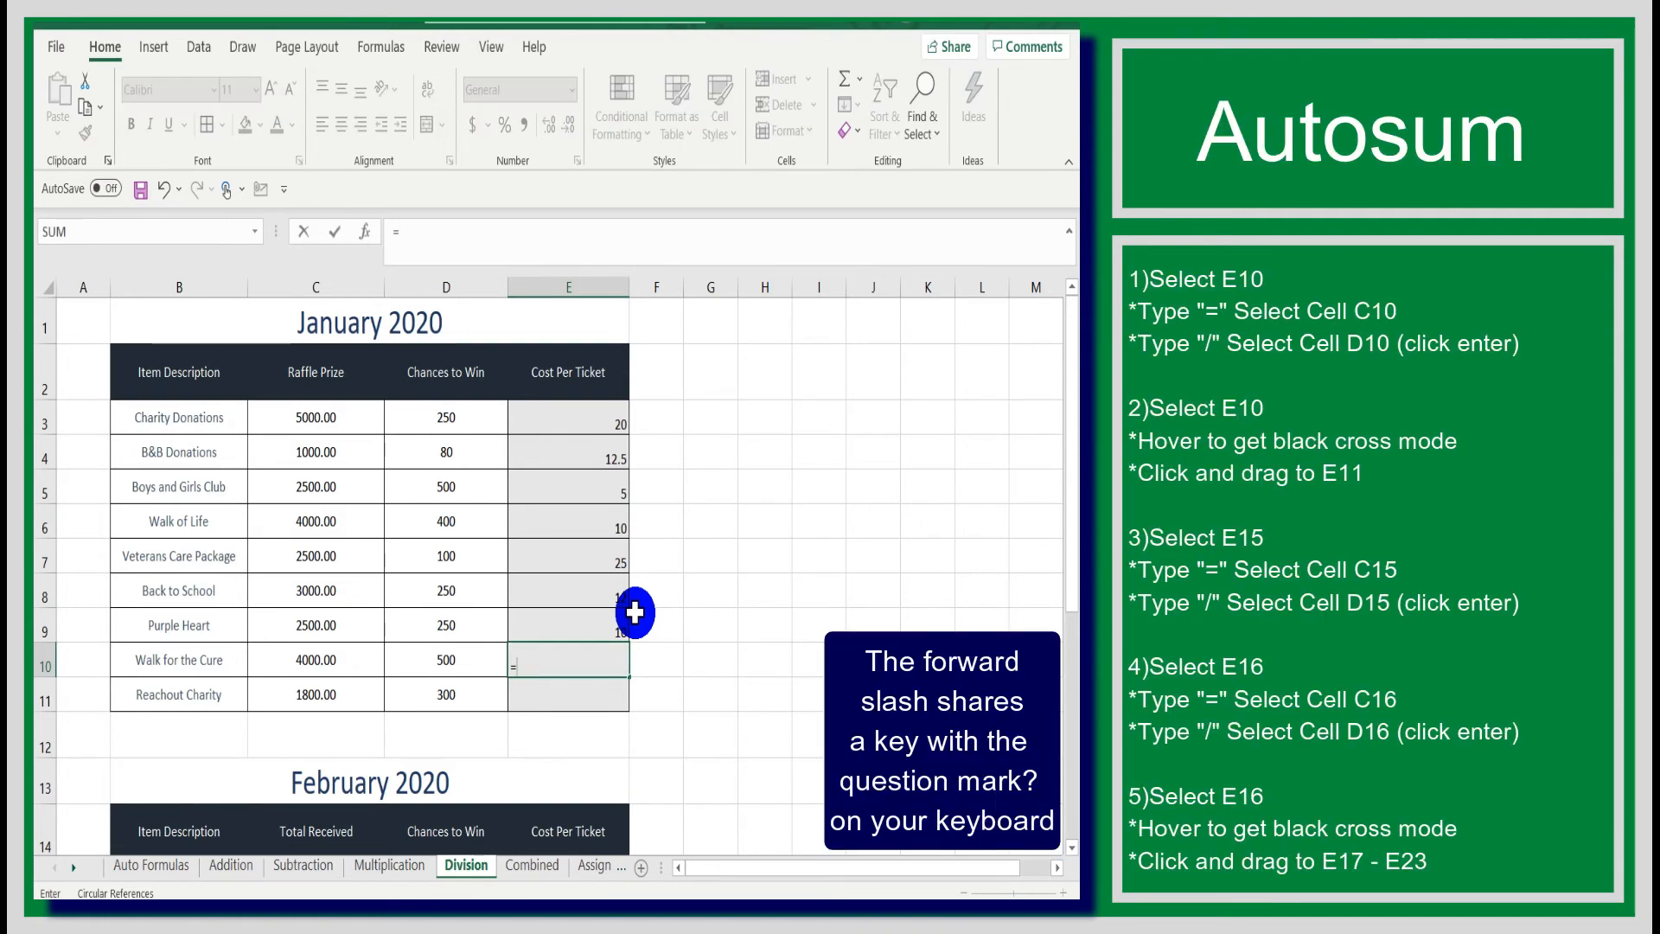
left_click(356, 662)
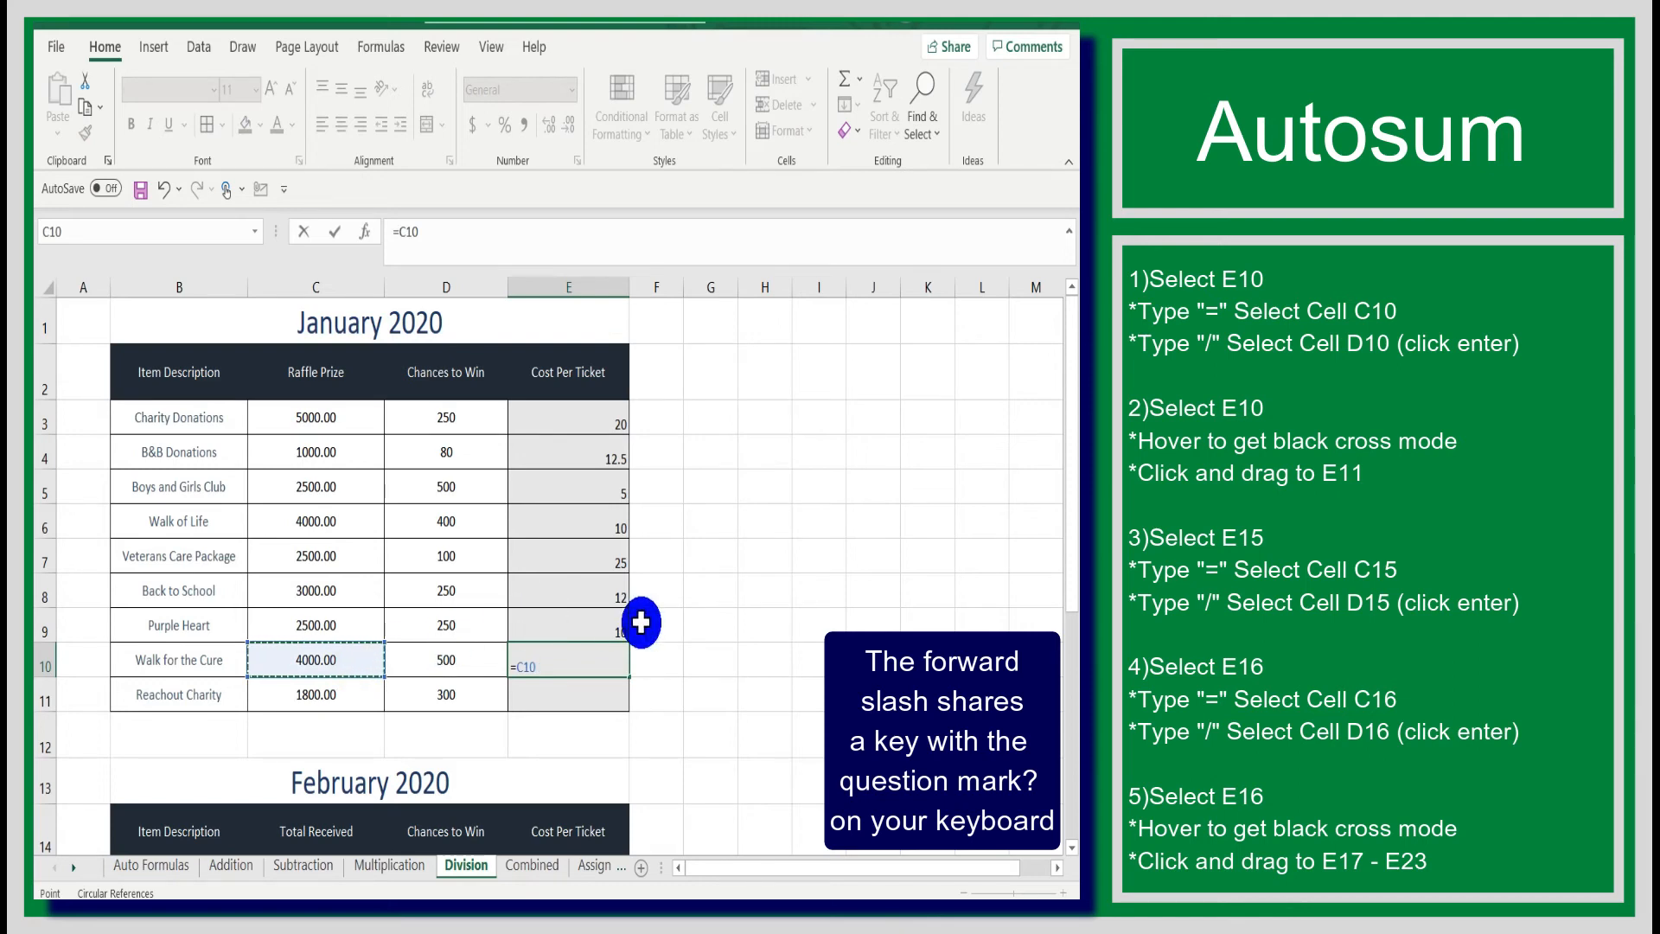
type("/")
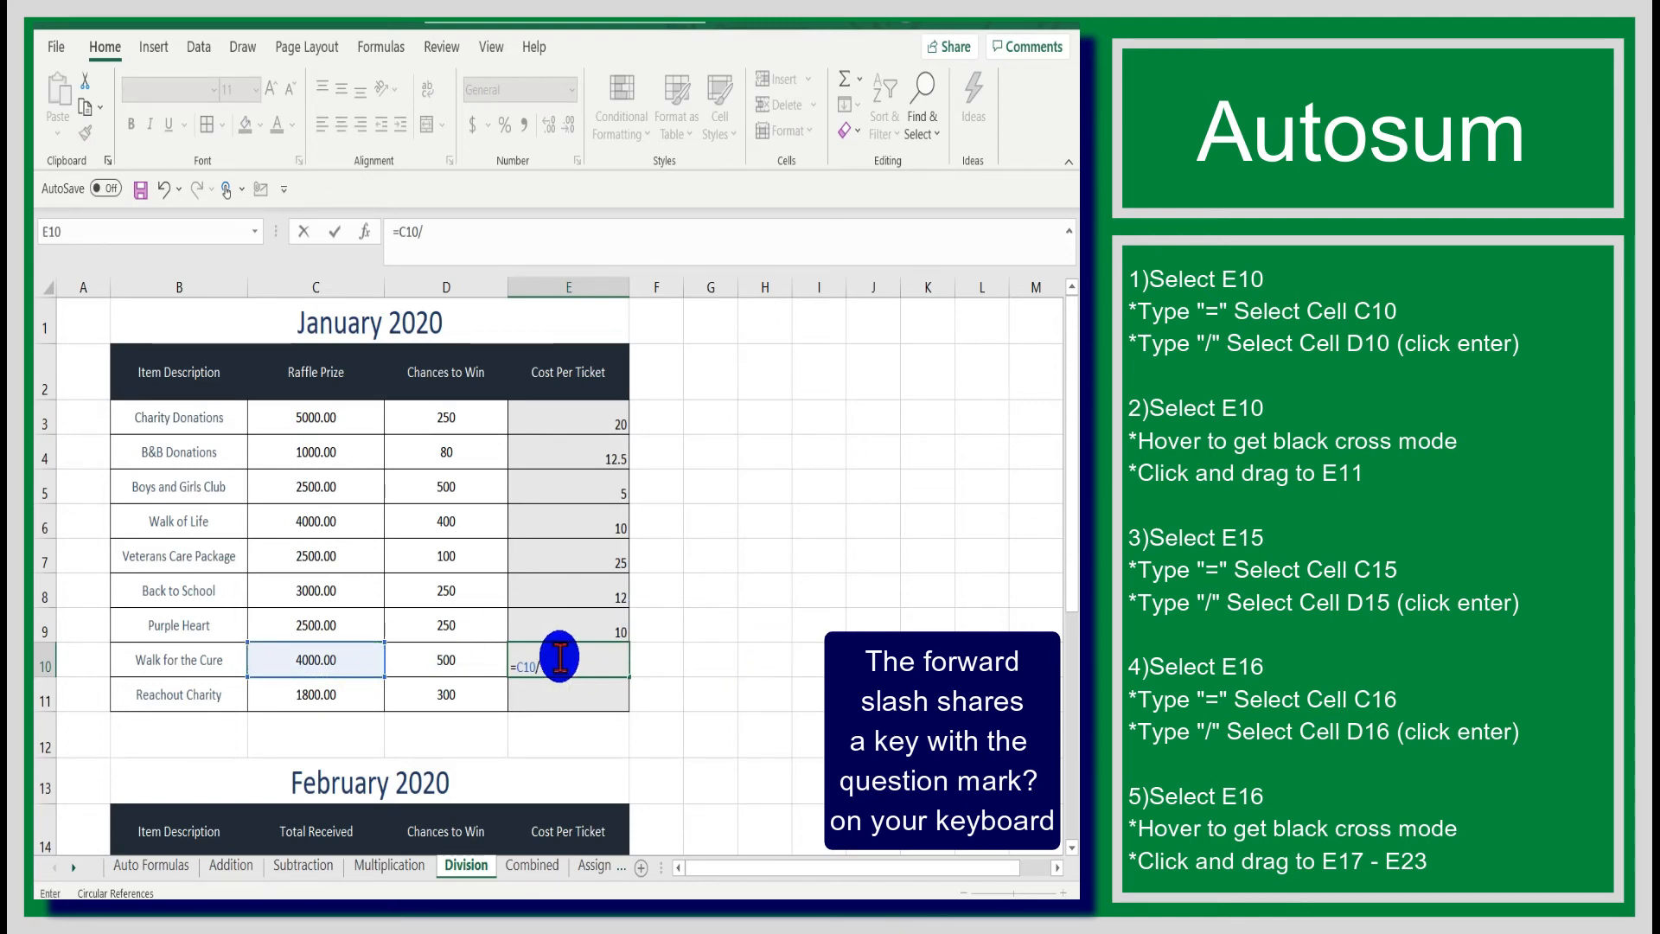
left_click(463, 664)
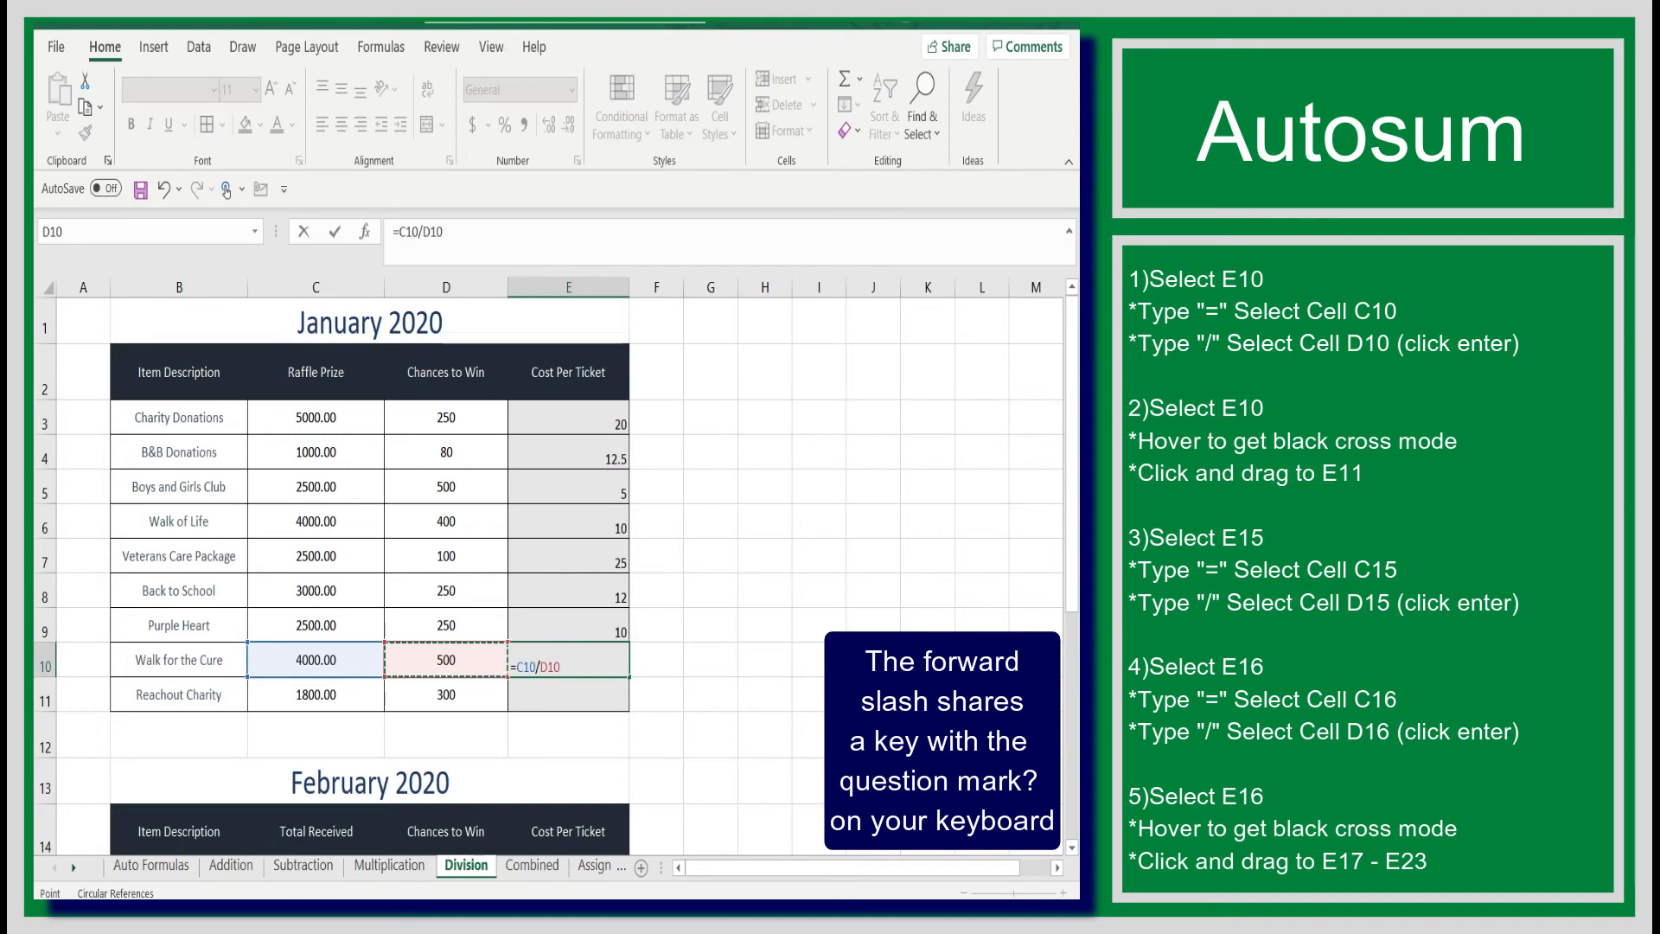
key("Return")
Fill the division formula from E10 down to E11 for Reachout Charity
scroll(640, 553, "down", 1)
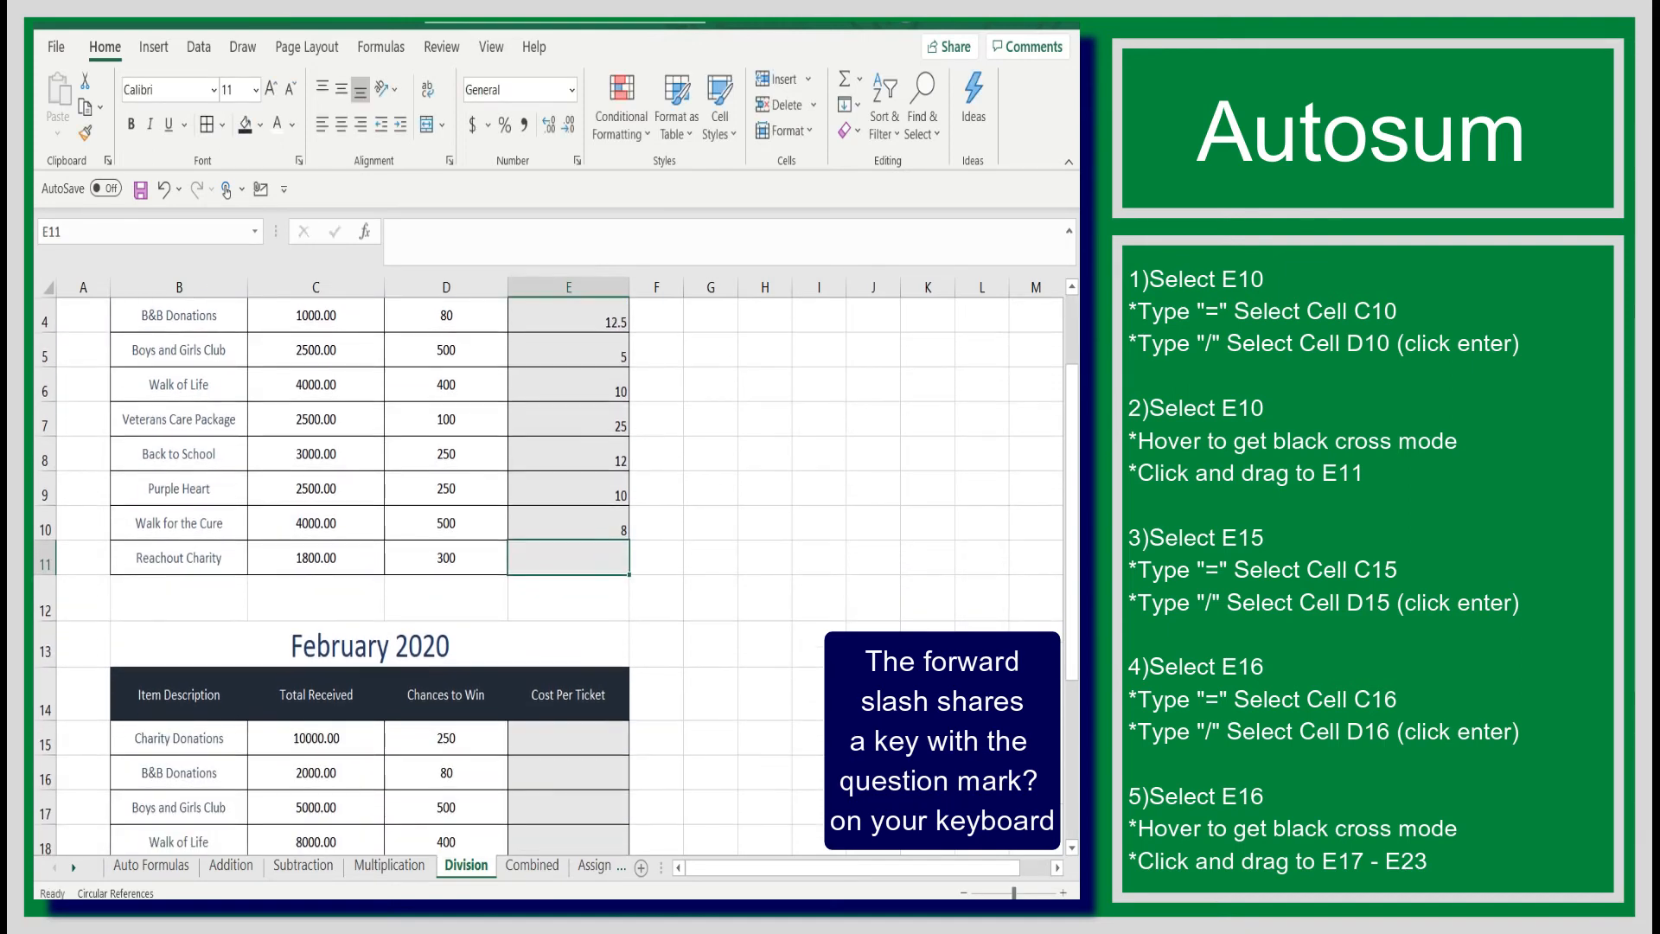
left_click(610, 521)
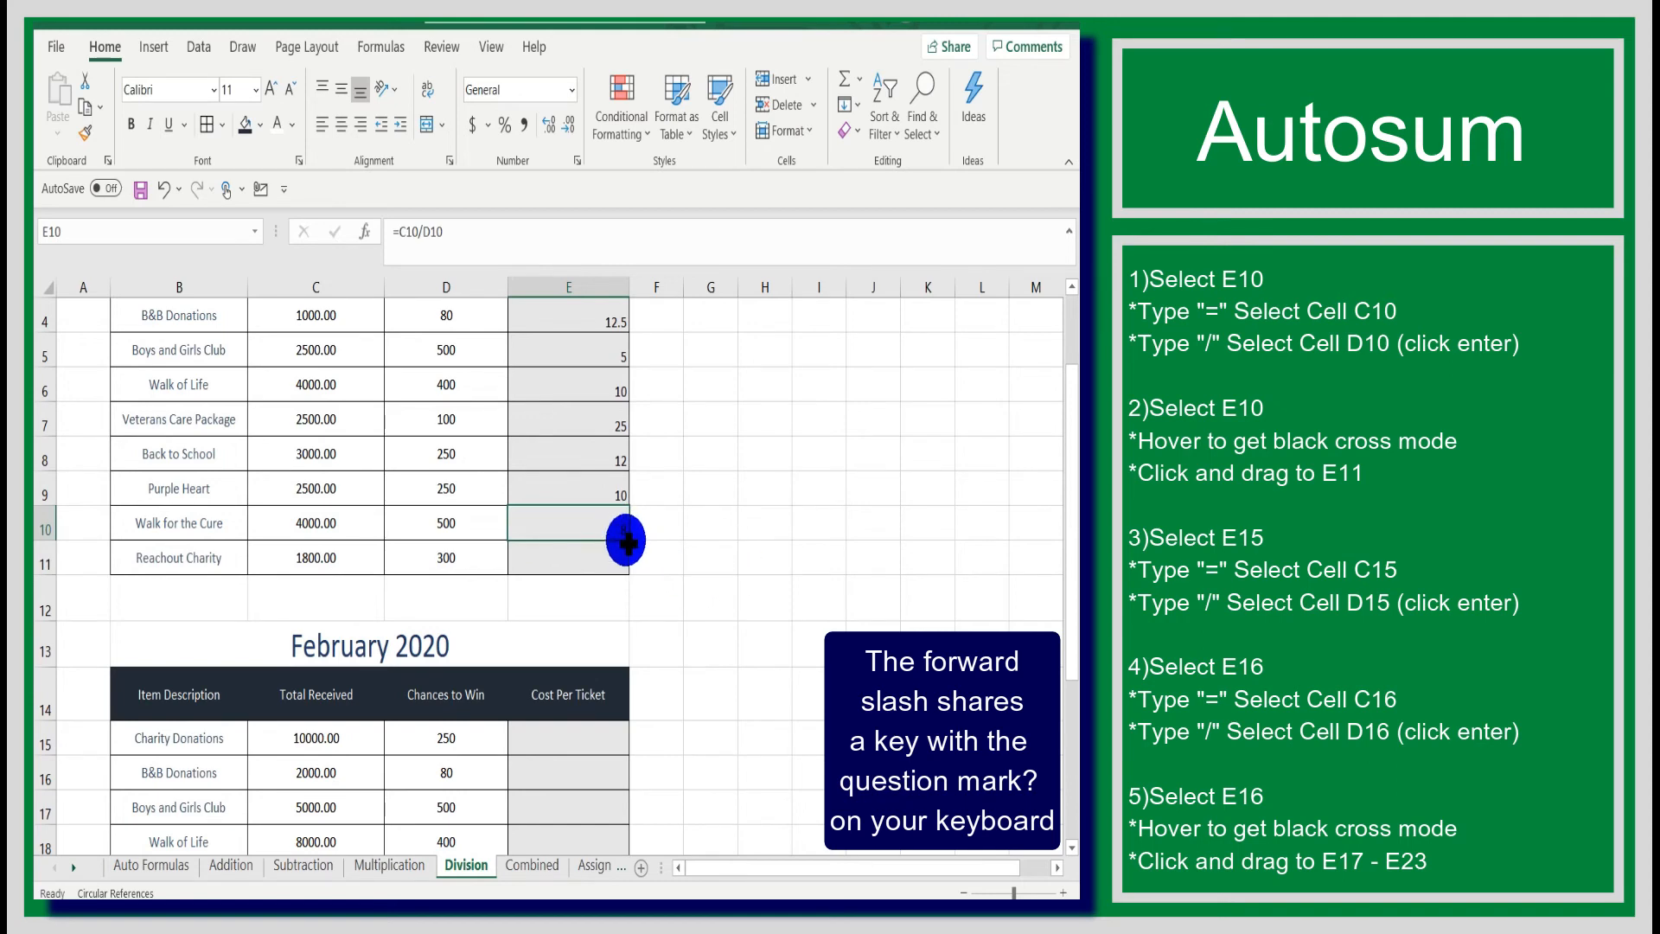
left_click_drag(628, 539, 630, 563)
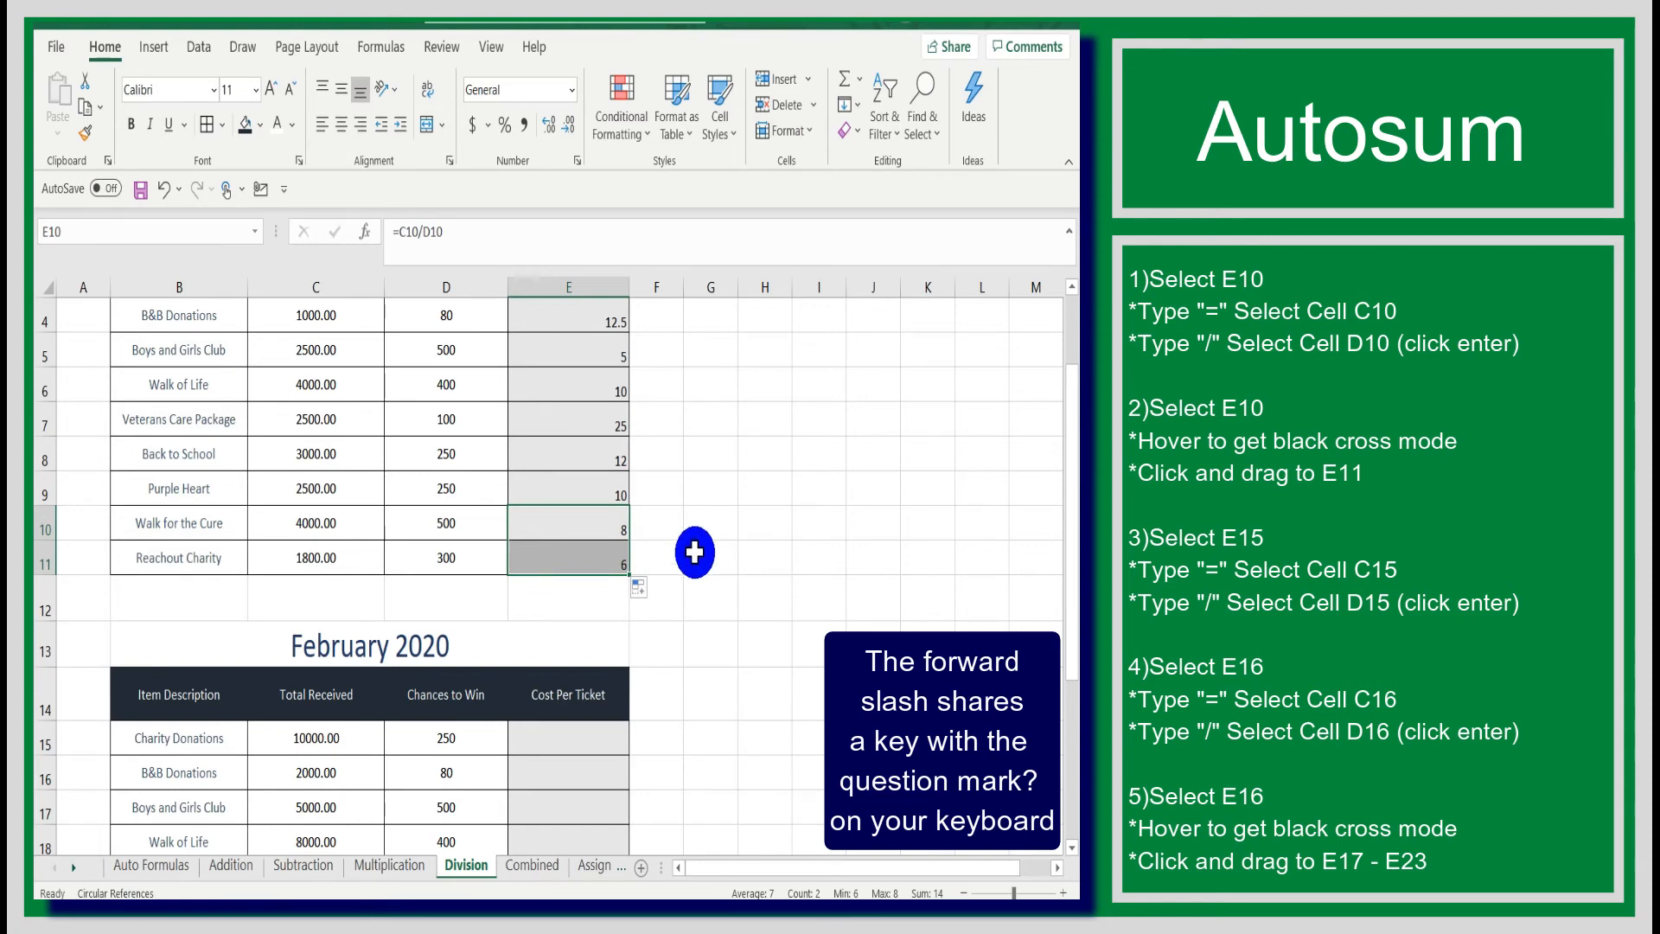
Calculate the February Charity Donations cost per ticket in E15 by dividing C15 by D15
scroll(694, 552, "down", 2)
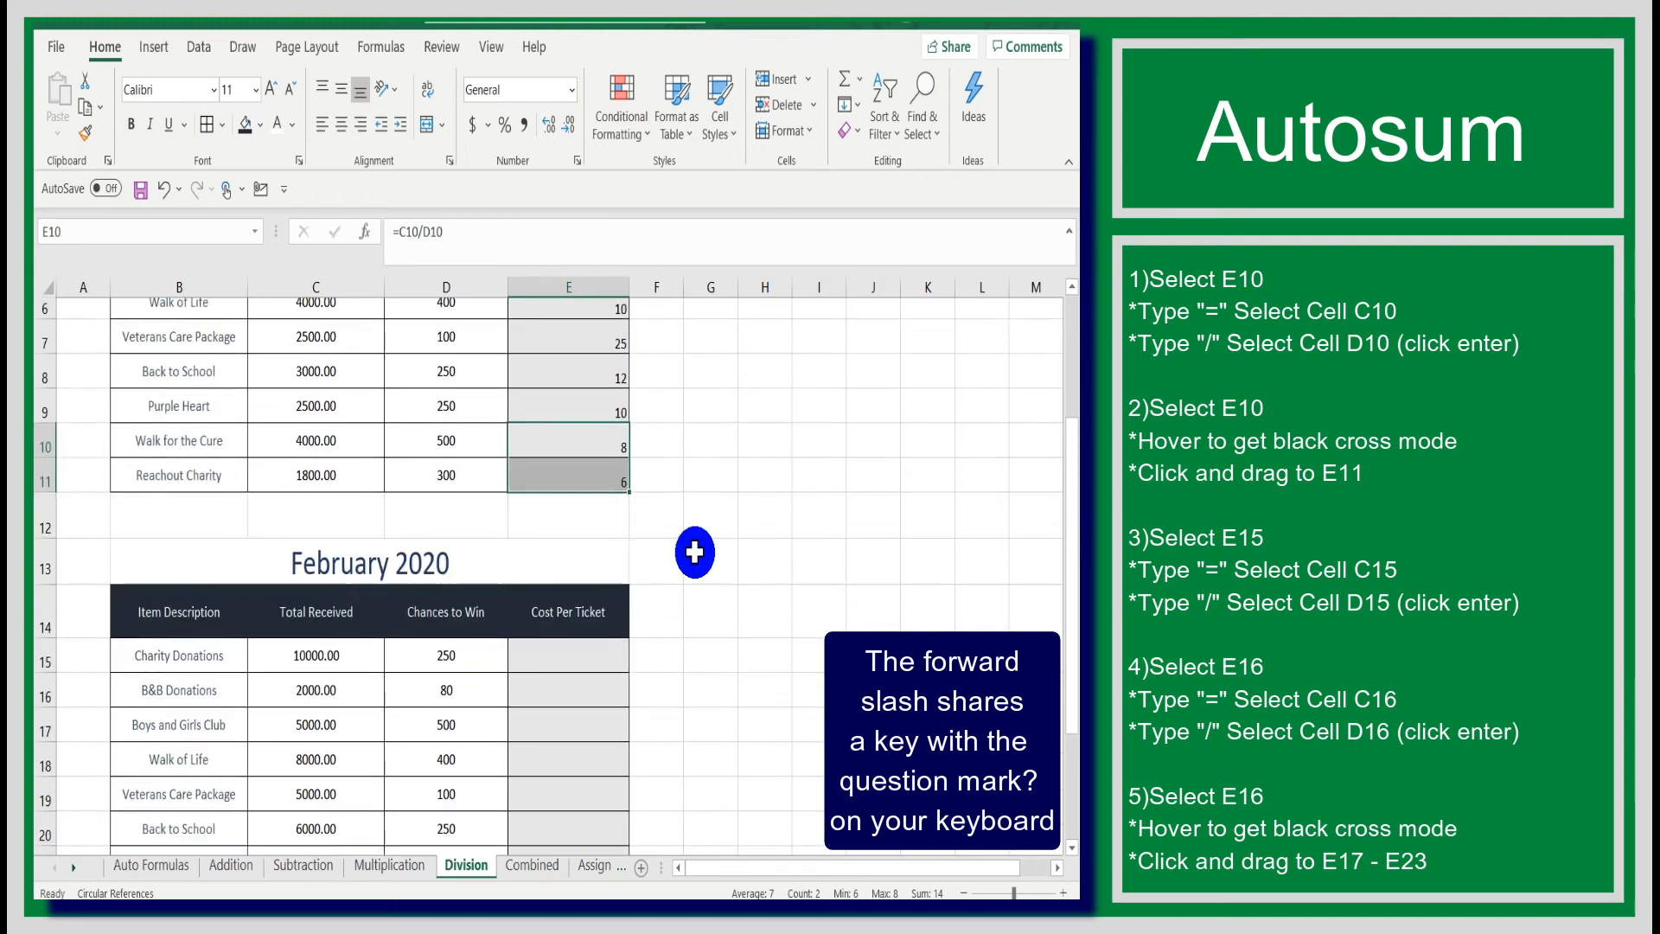
left_click(587, 541)
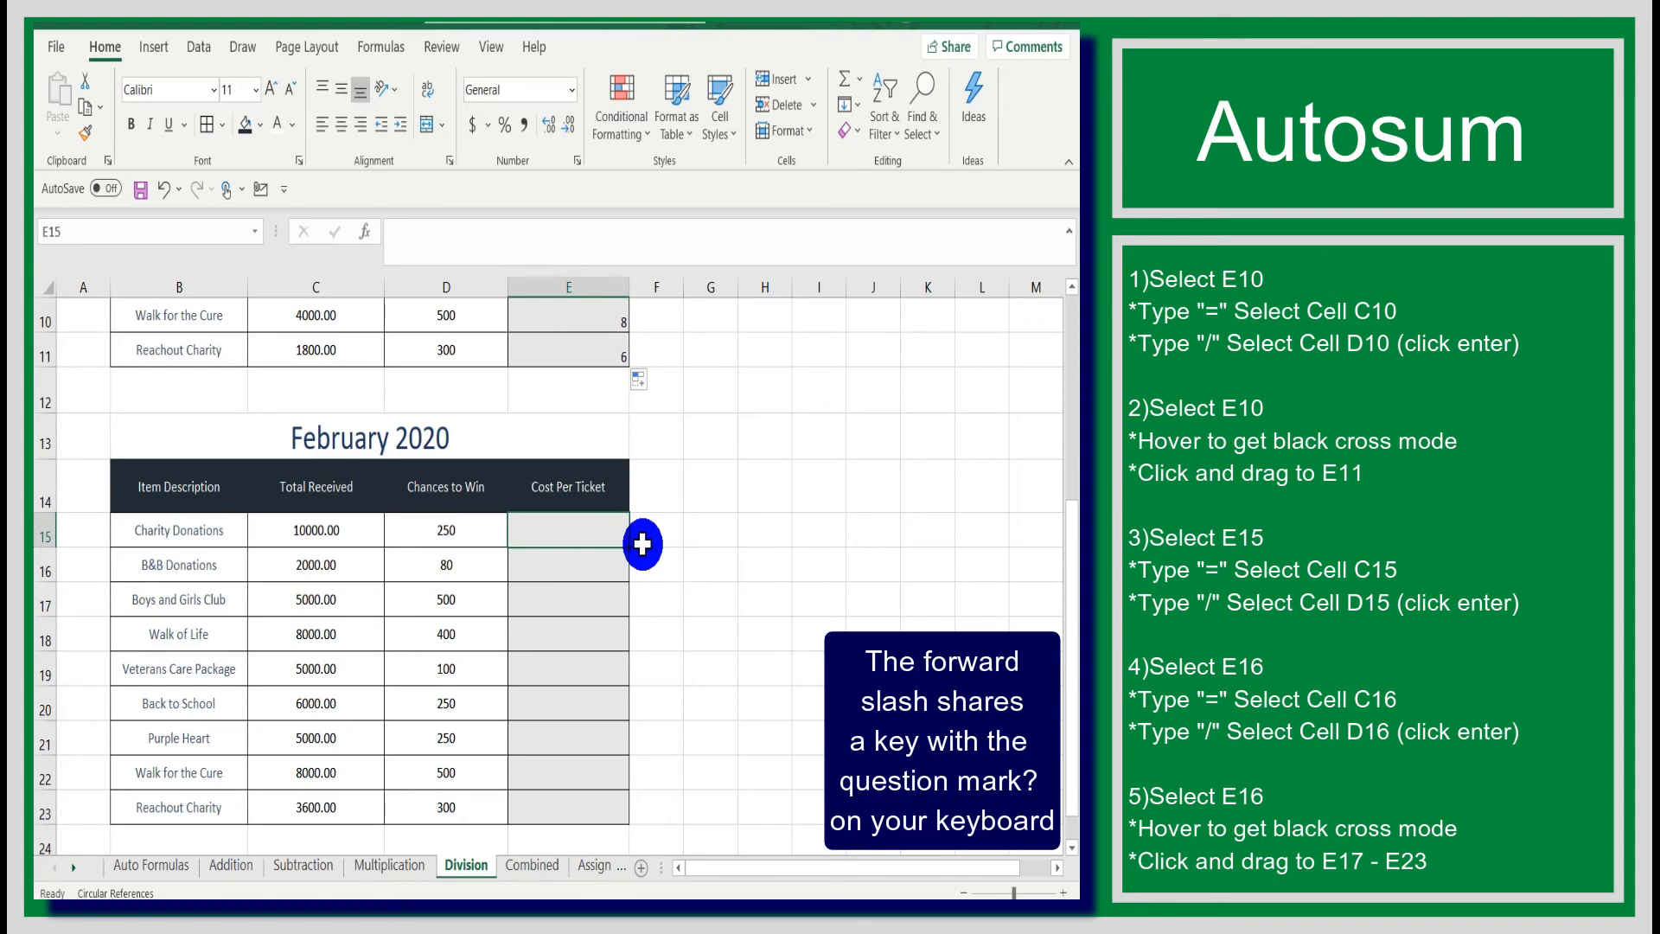
type("=")
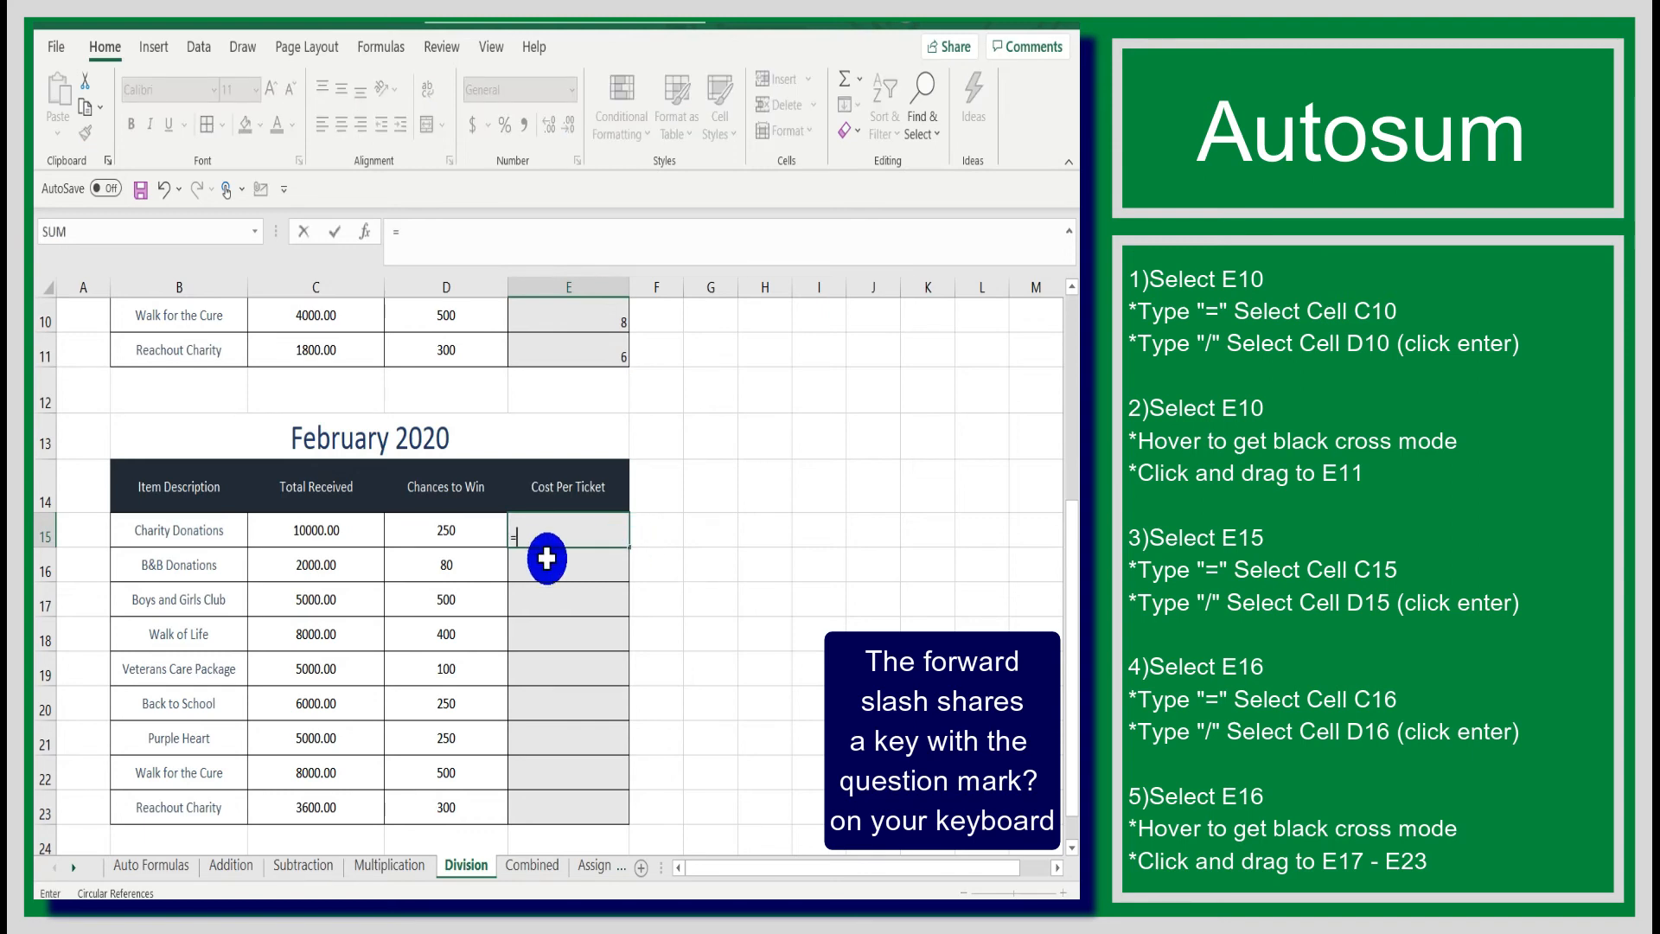
left_click(341, 534)
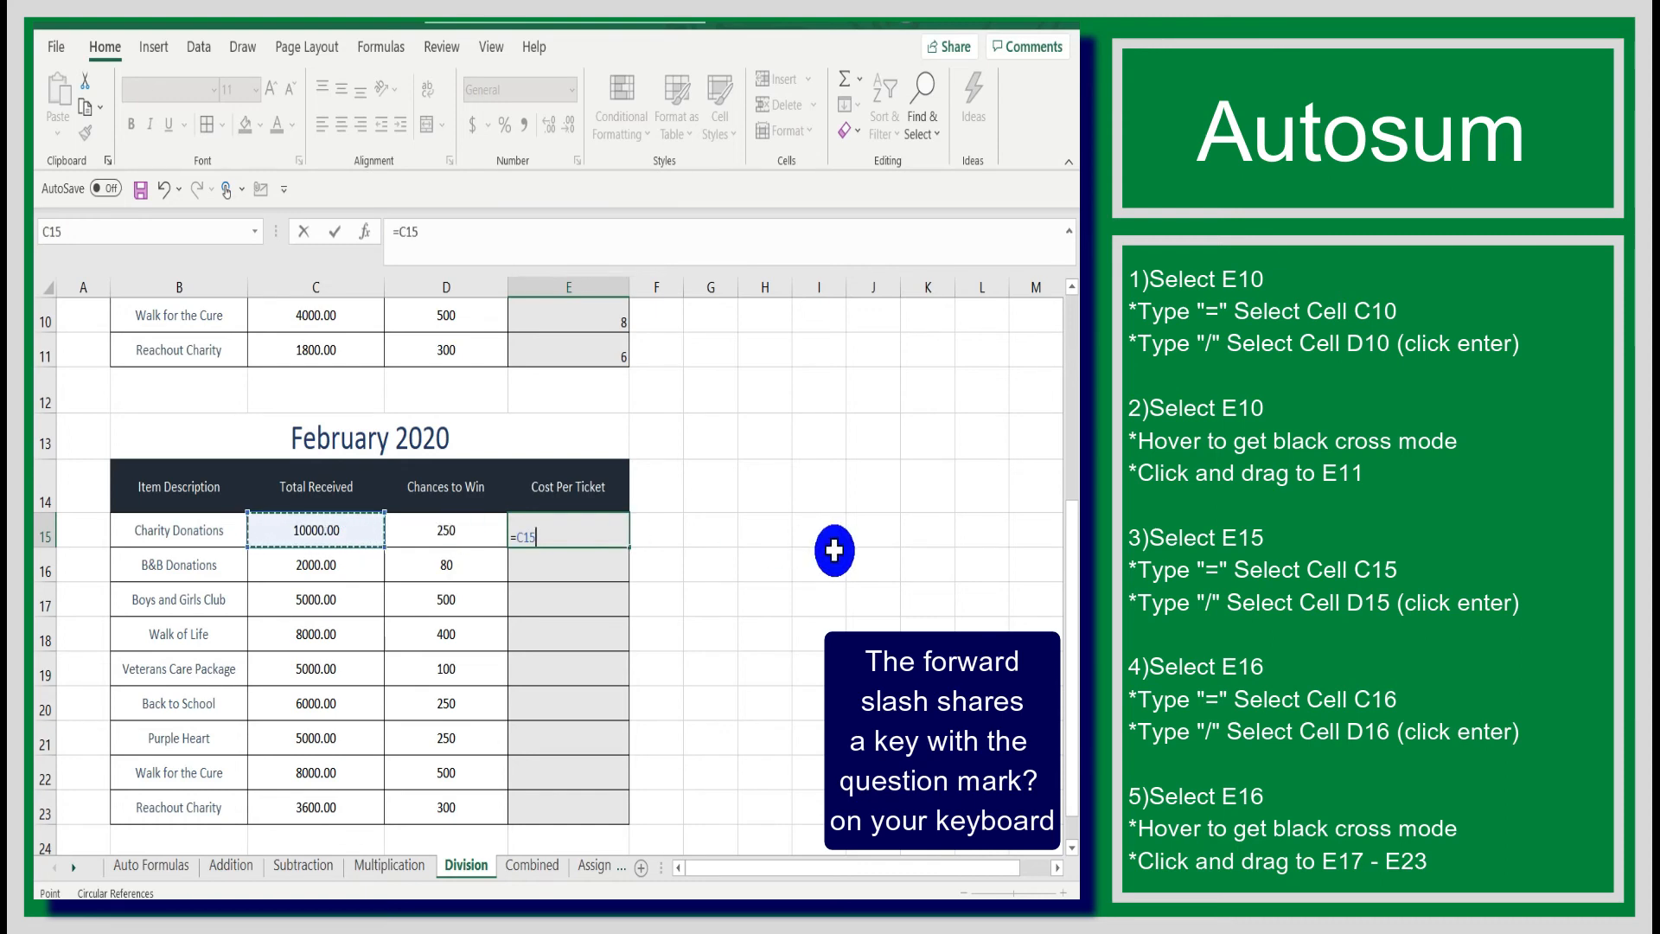
type("/")
left_click(488, 531)
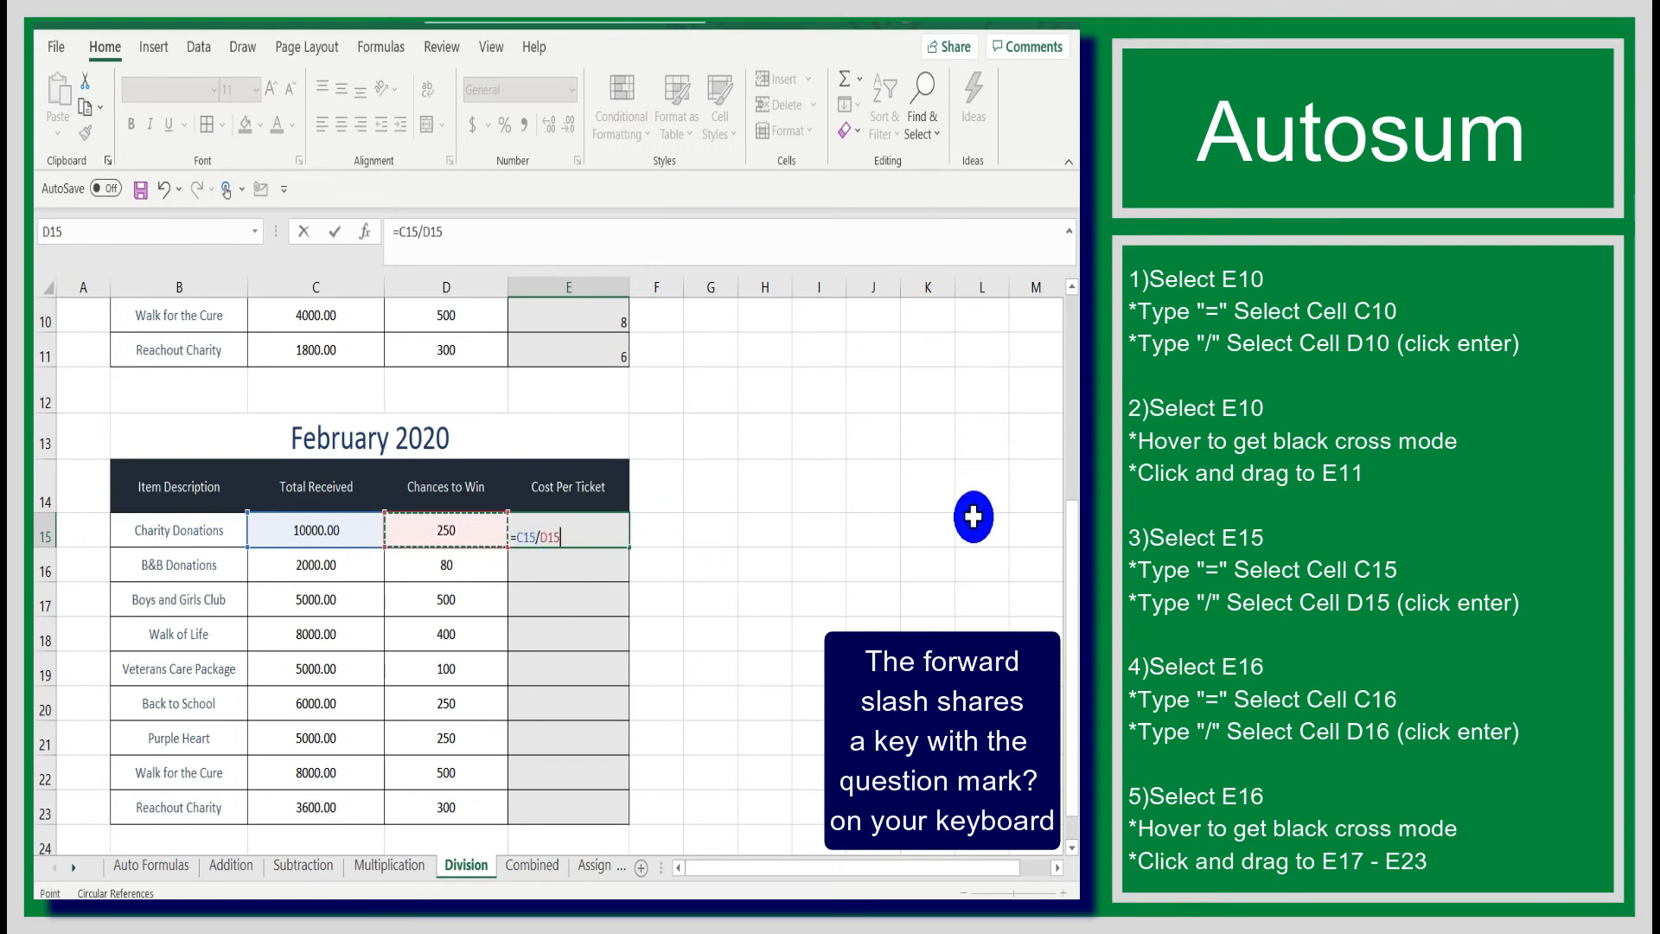
key("Return")
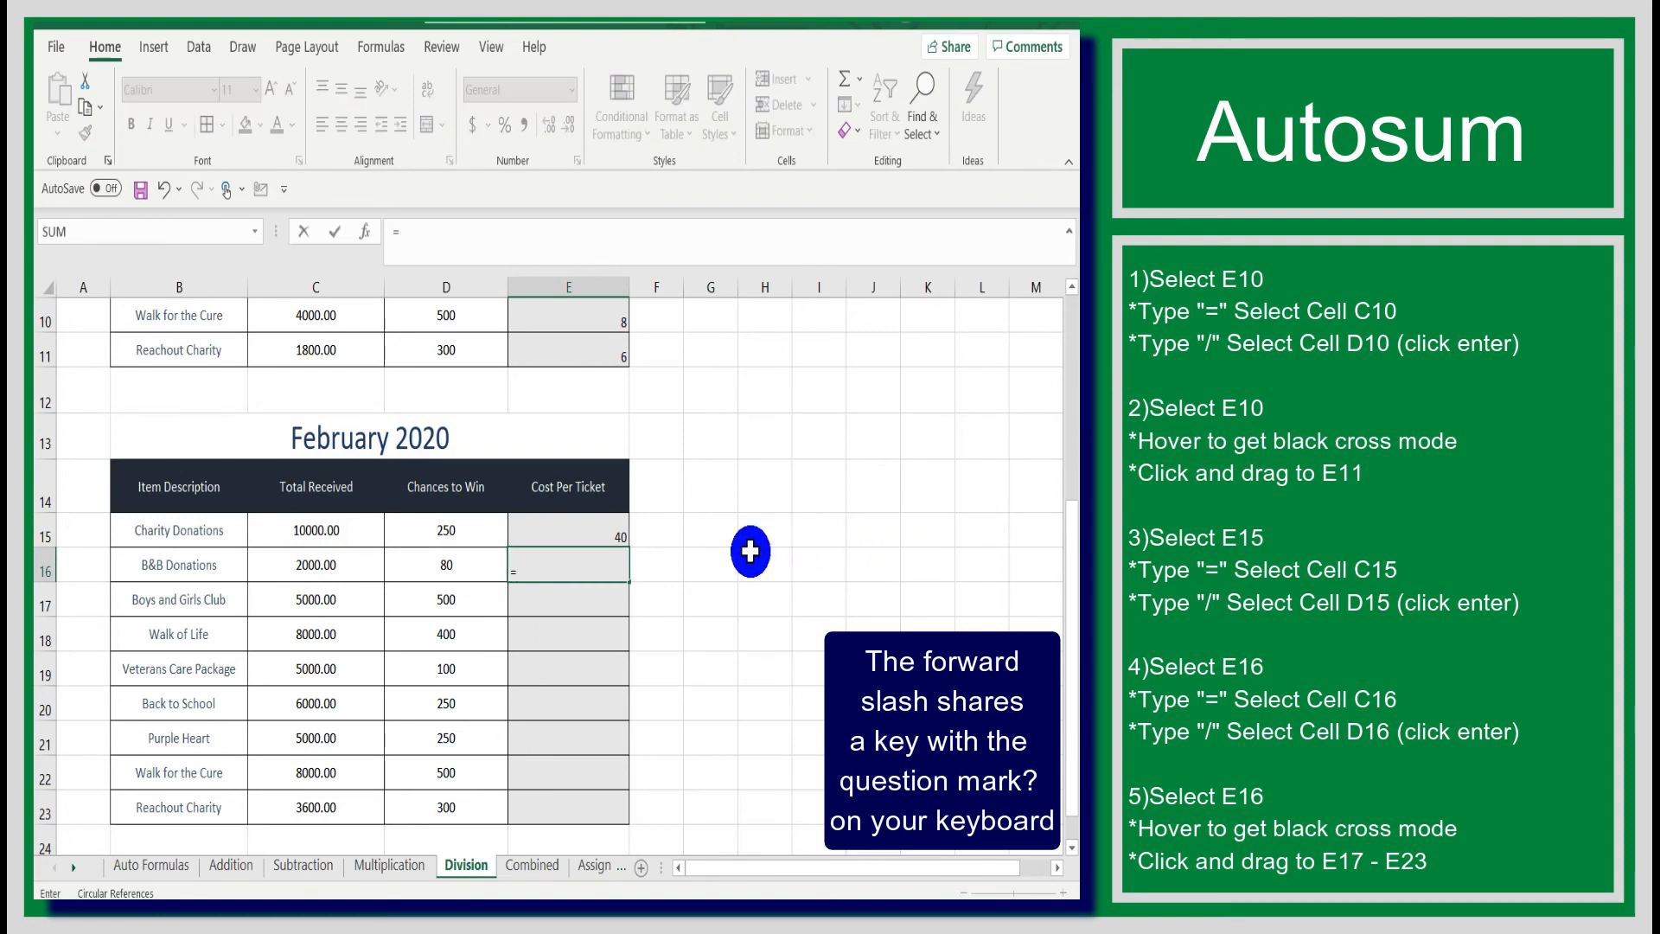
Calculate the February B&B Donations cost per ticket in E16 with the formula =C16/D16
left_click(336, 564)
type("/")
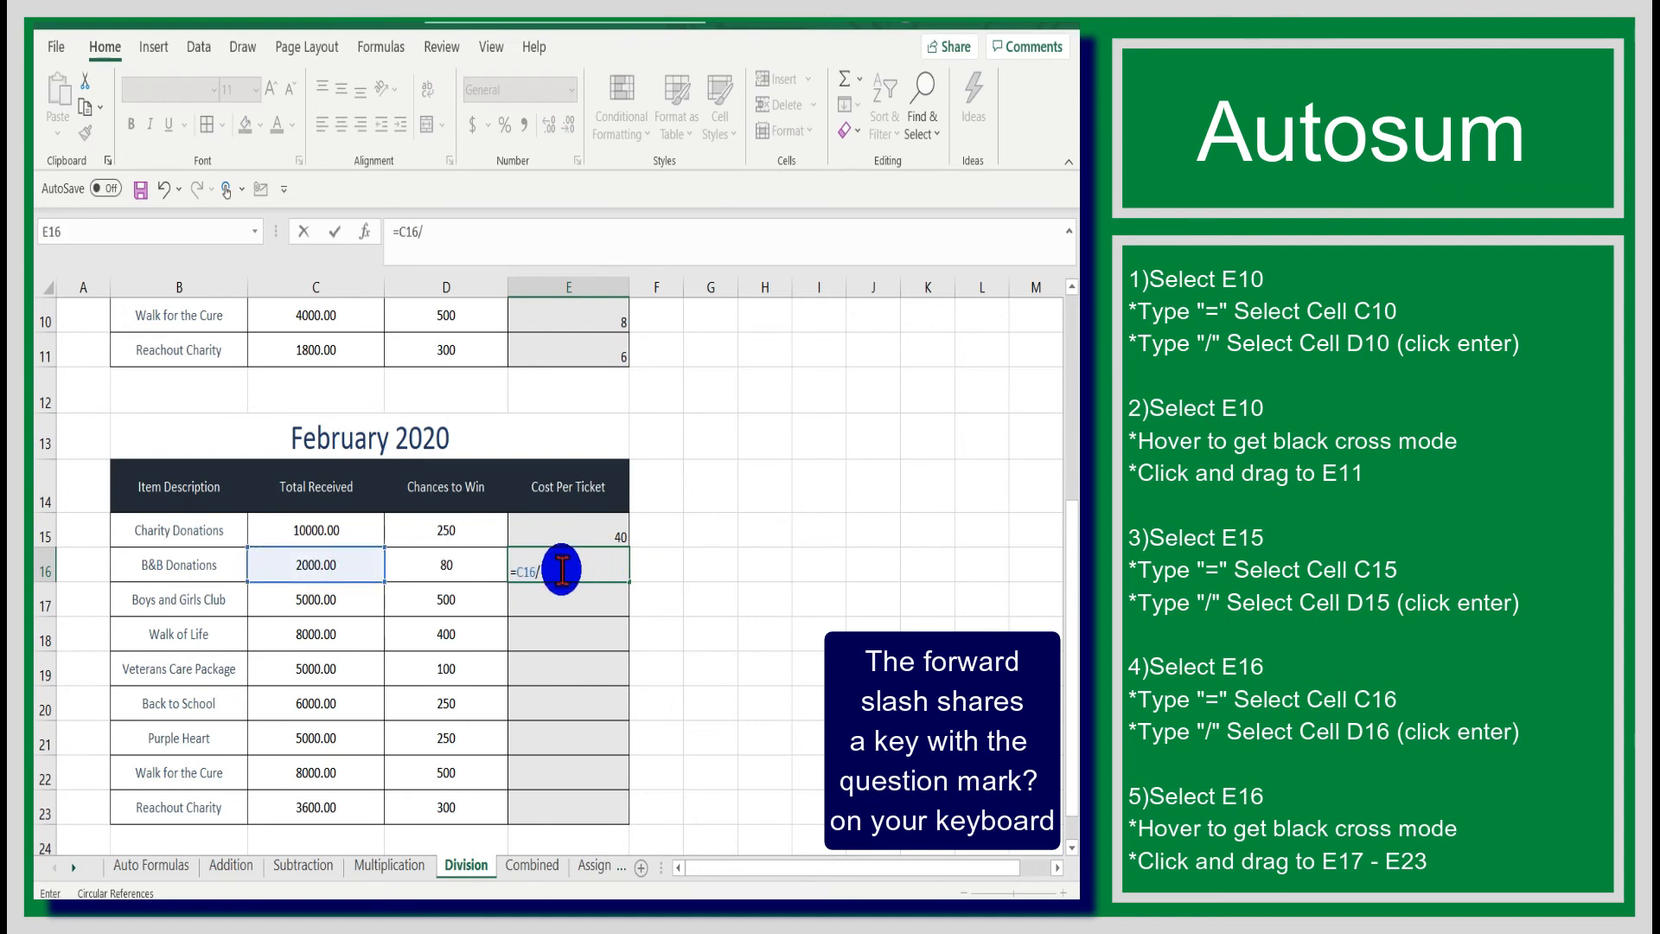
left_click(445, 562)
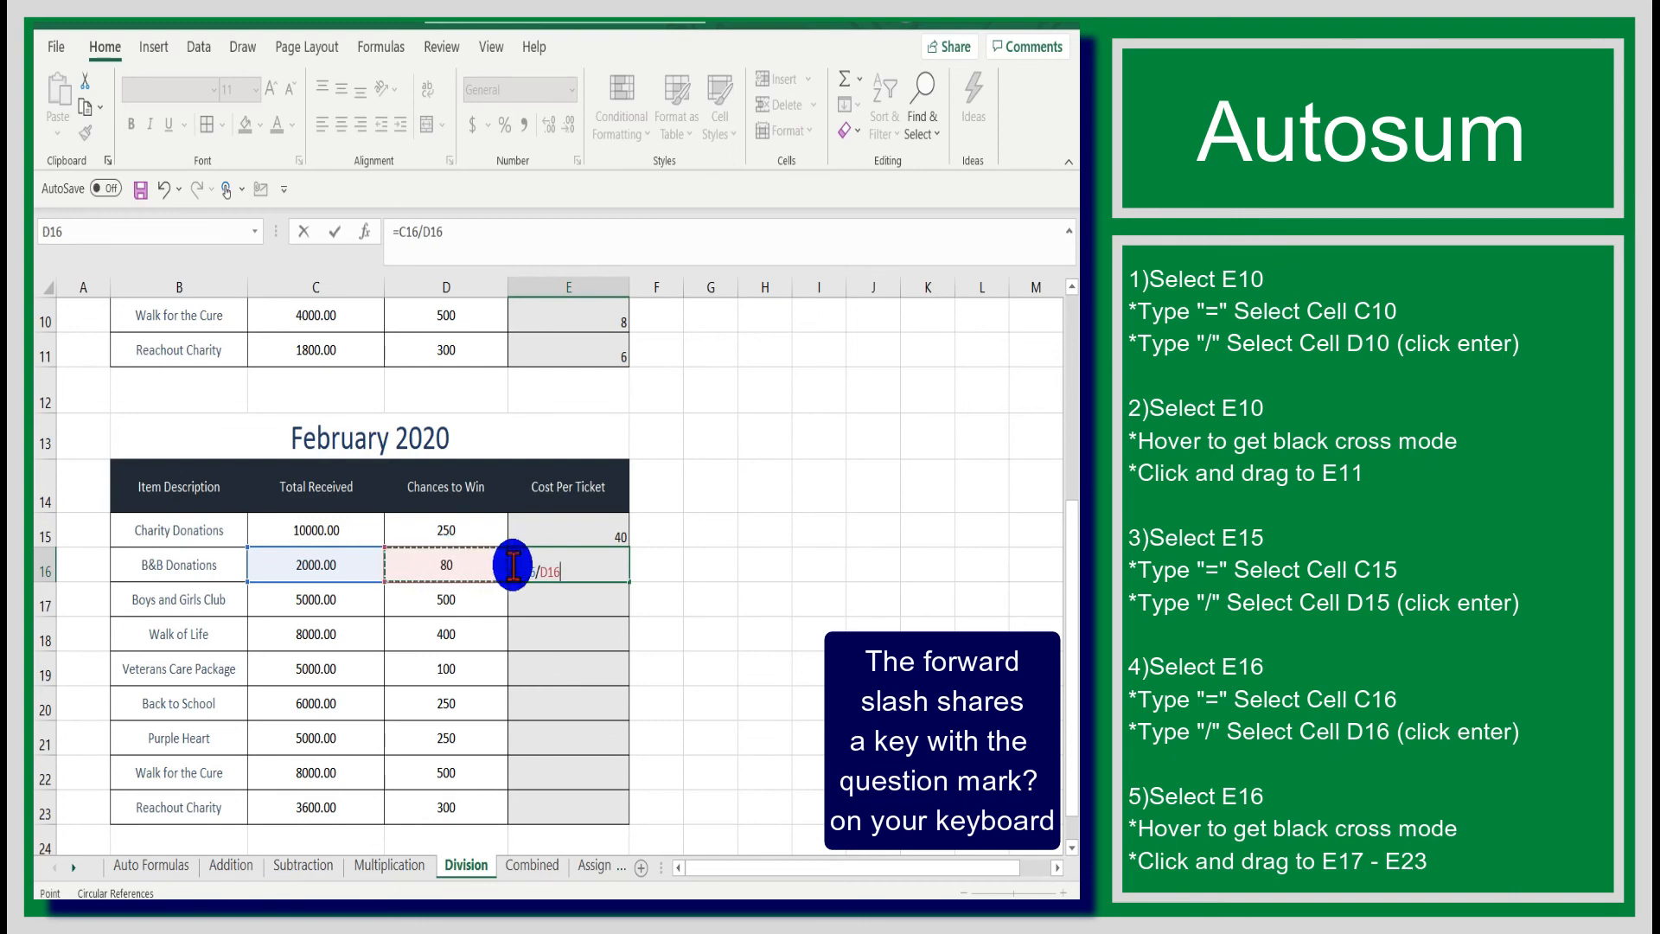
key("Return")
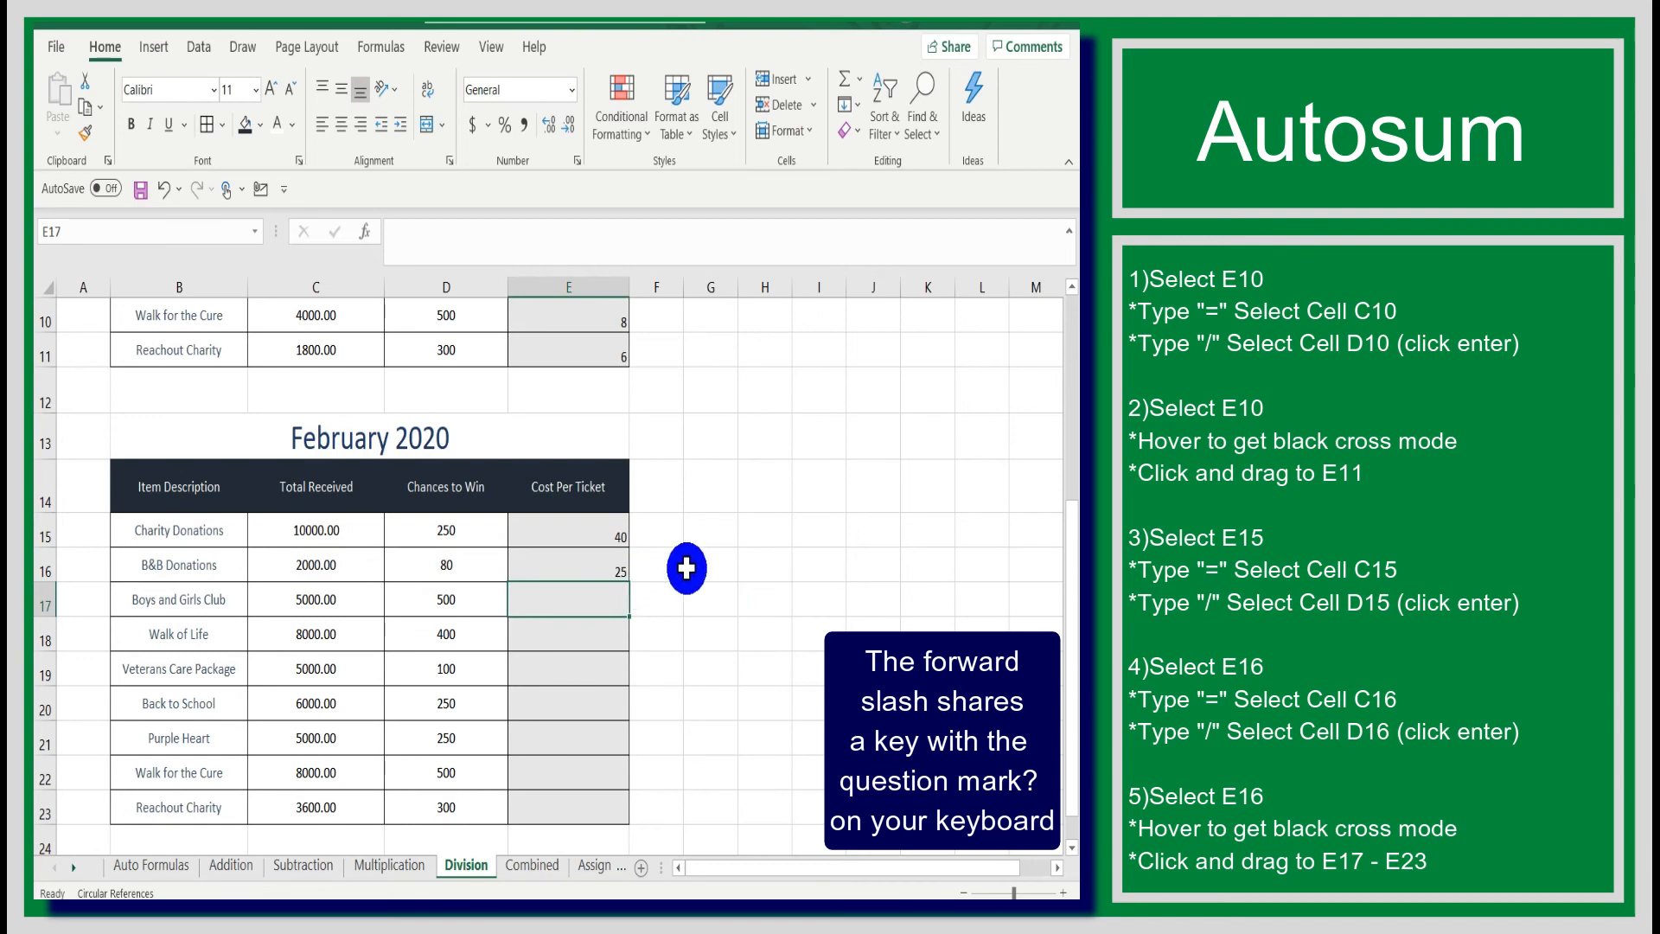
Fill the division formula from E16 down through E23 for the remaining February items
left_click(617, 563)
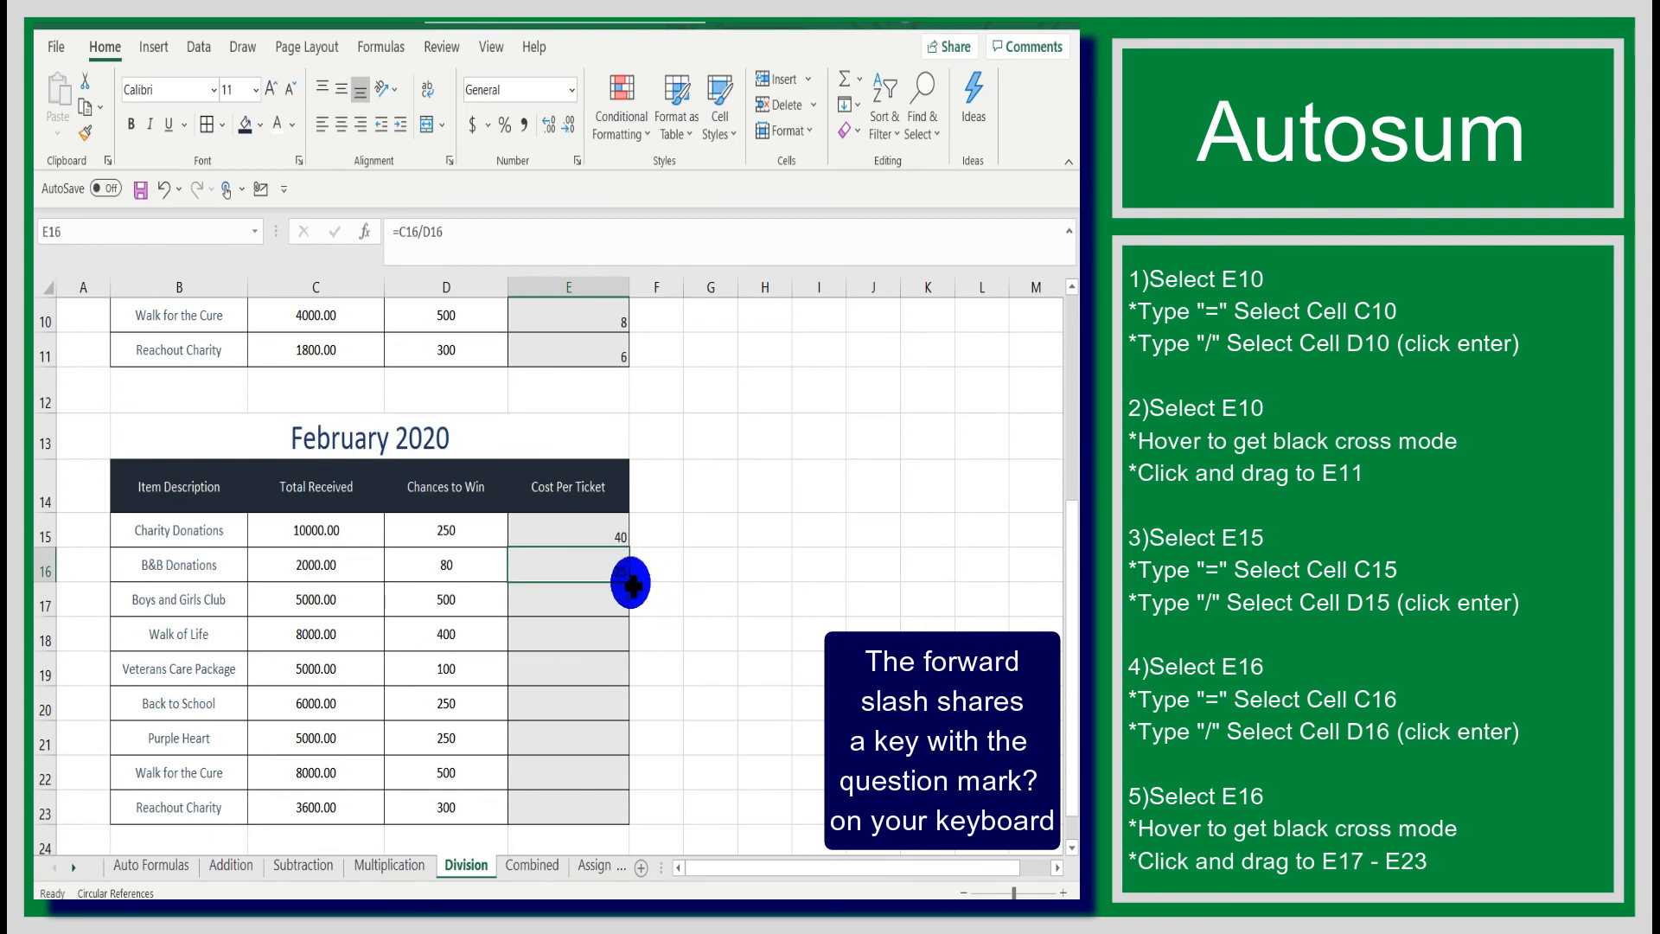
left_click_drag(629, 582, 626, 815)
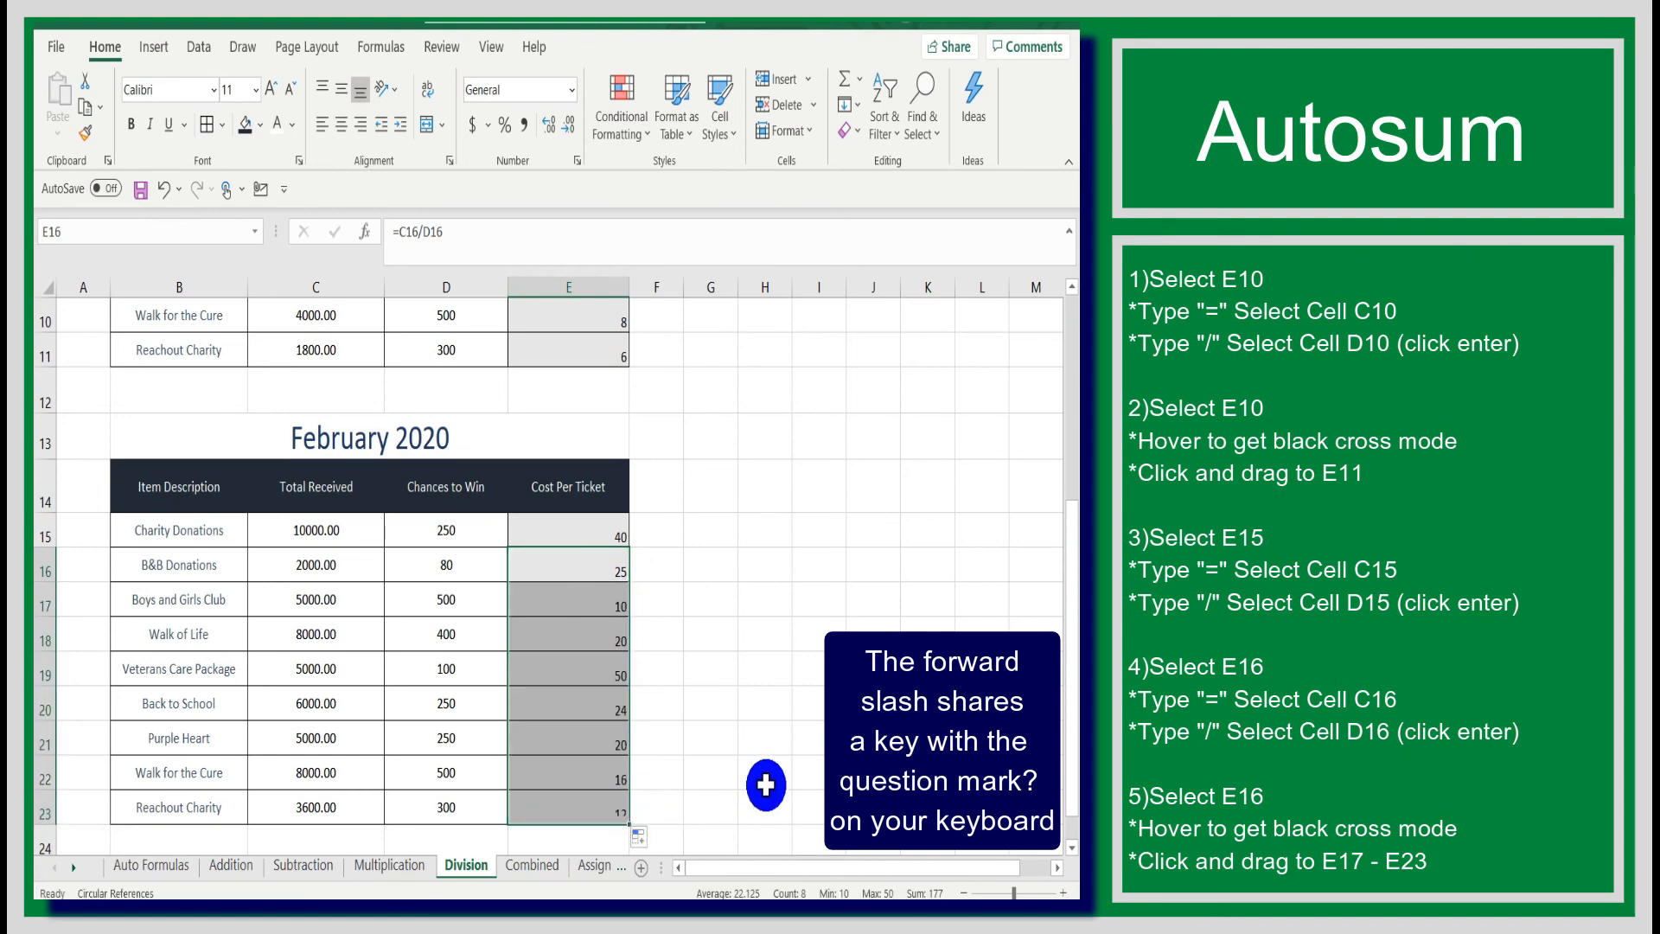